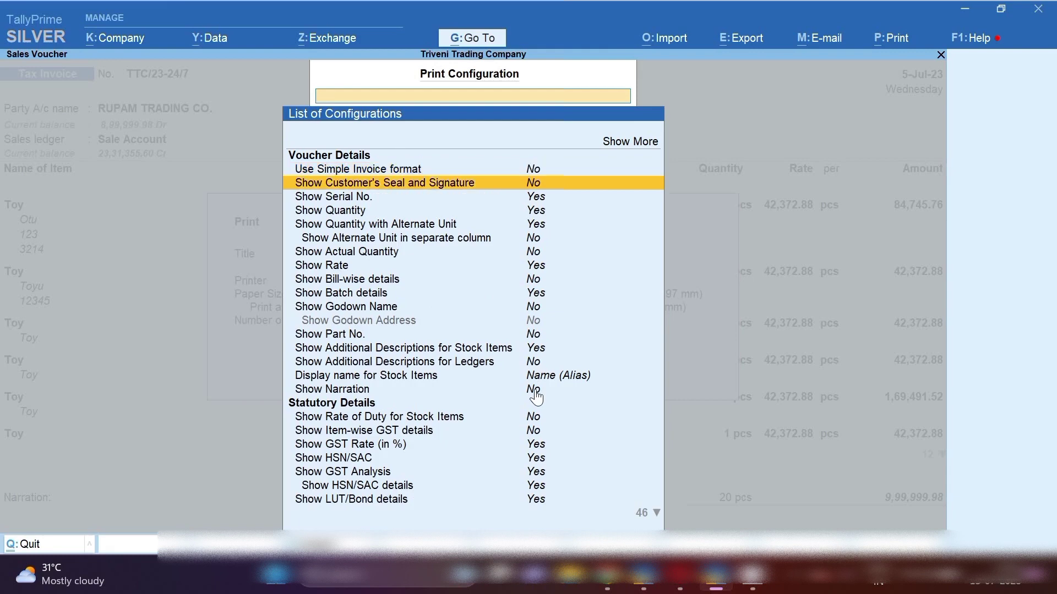
Step: Set Optimise printing to save paper to Yes in the print configuration and preview the tax invoice
key("Down")
key("Down")
key("Down")
key("Down")
key("Down")
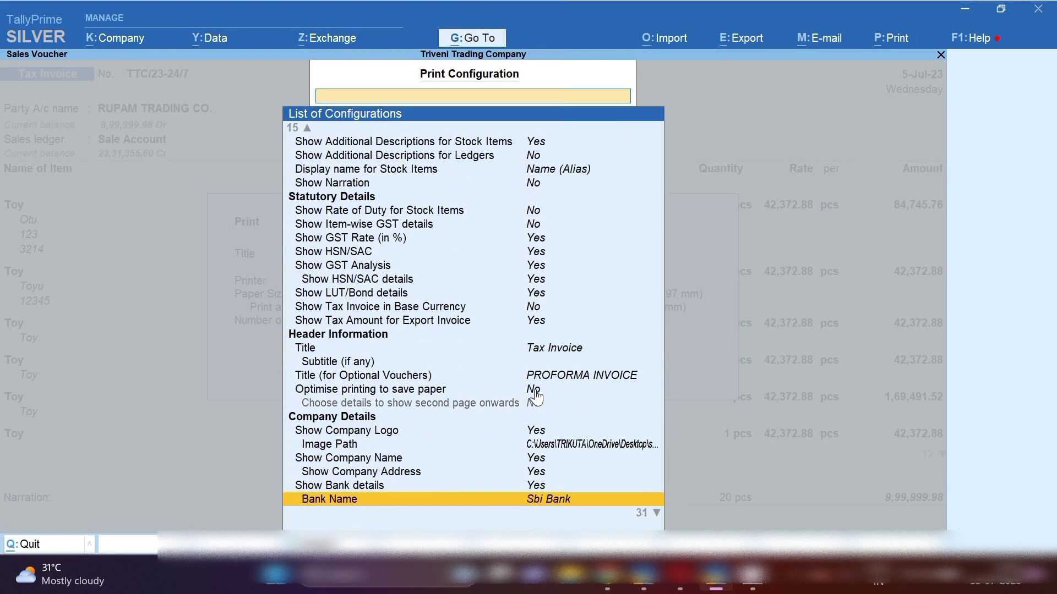
key("Up")
key("Up")
key("Up")
key("Up")
key("Up")
key("Up")
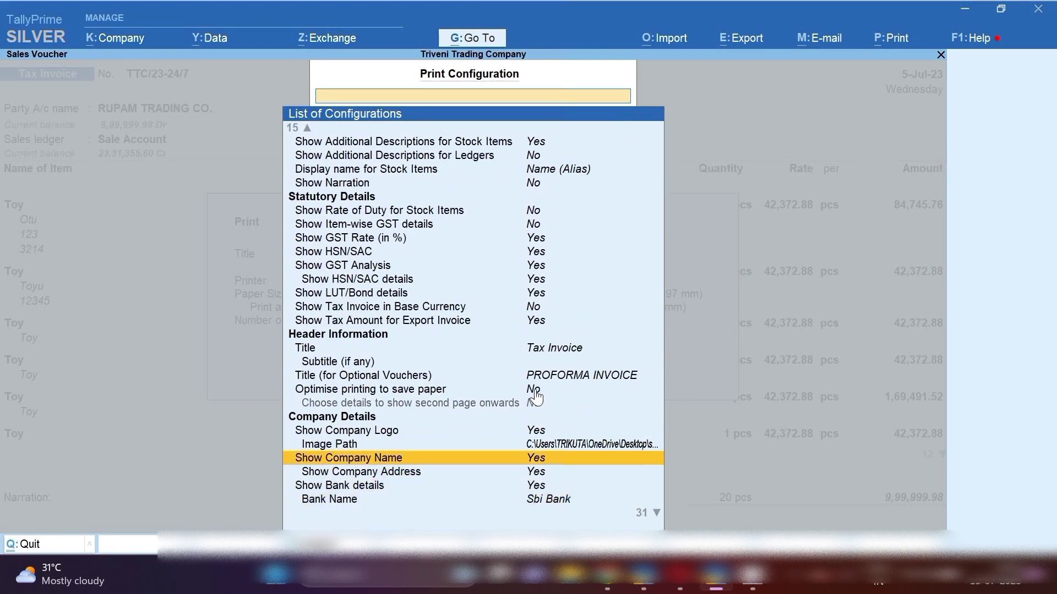
key("Up")
key("Return")
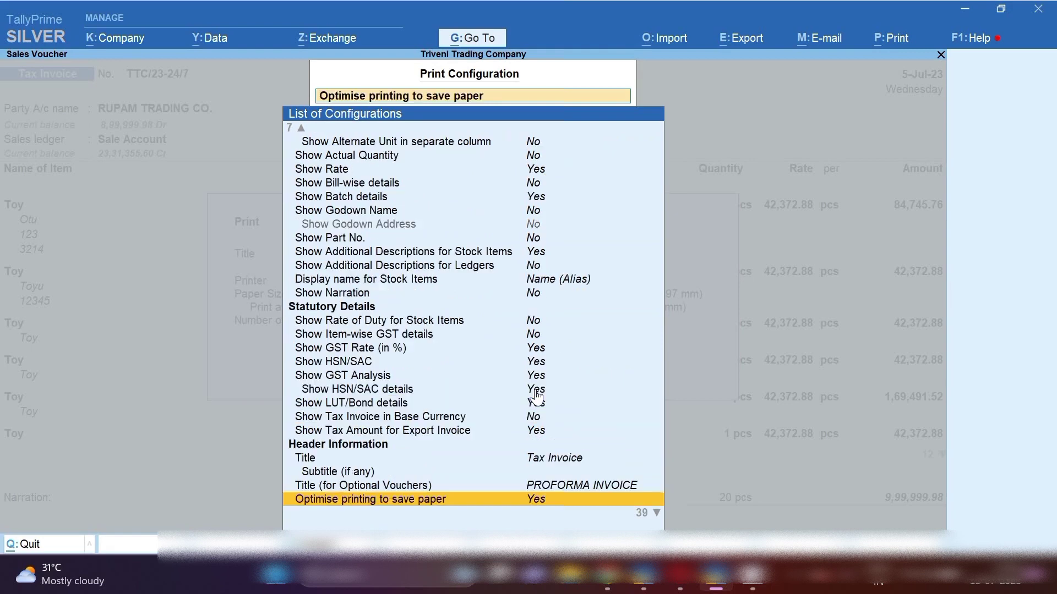
key("Escape")
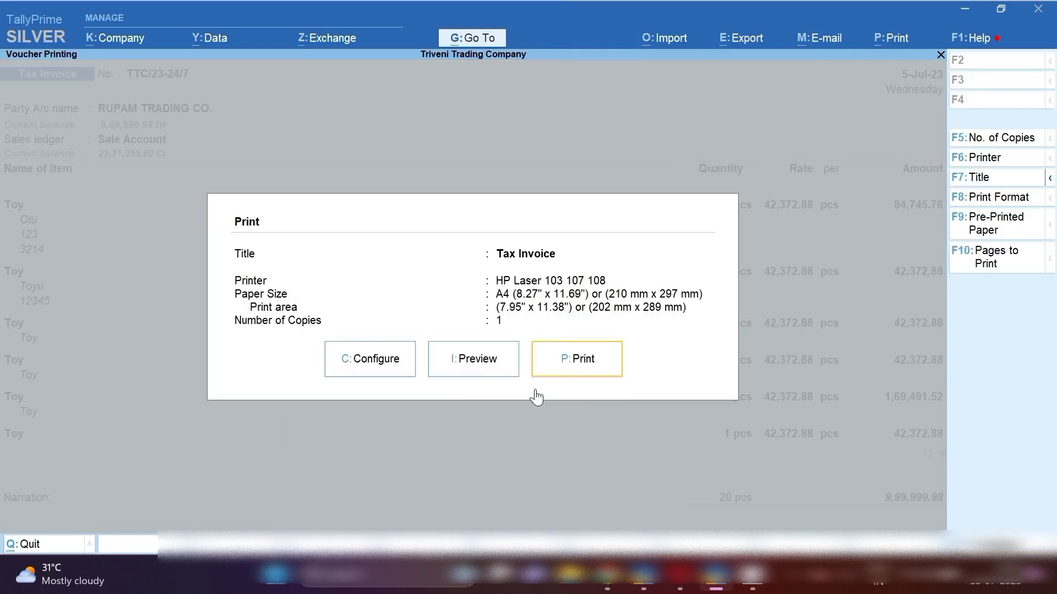
left_click(501, 373)
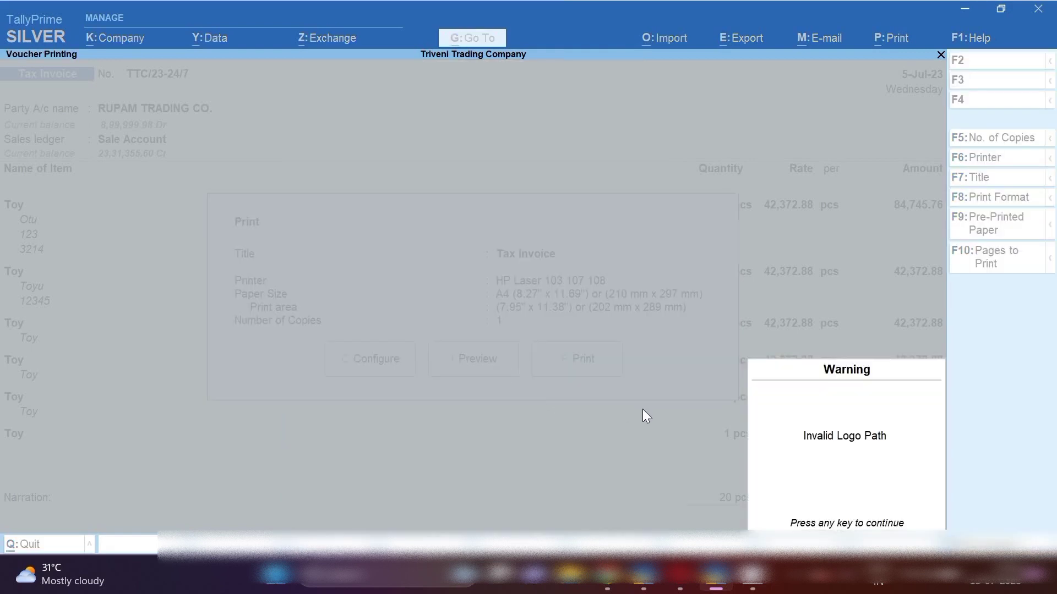
key("Return")
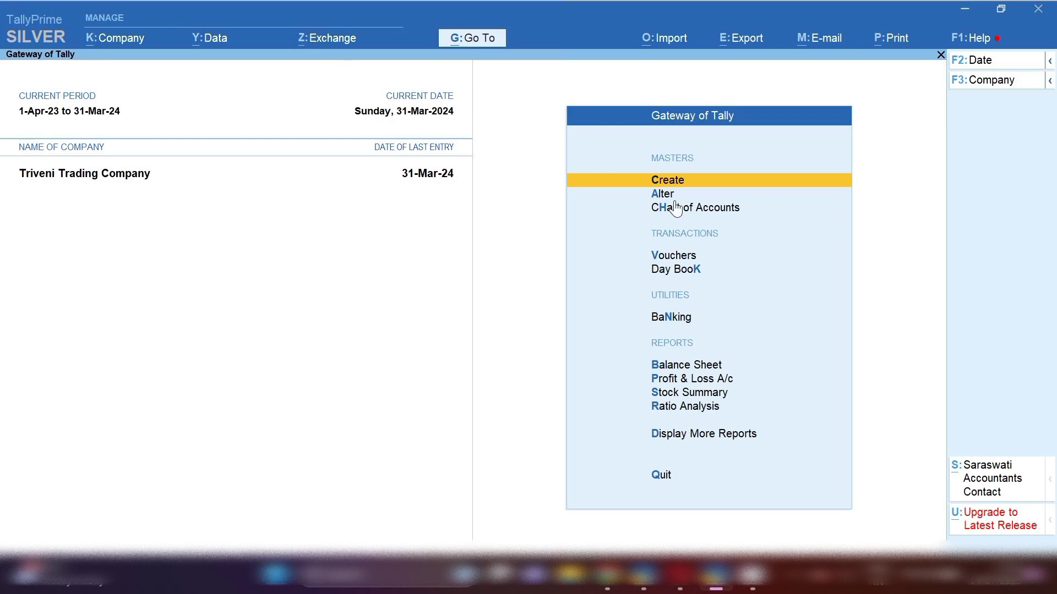
Step: Start a new ledger named Anil Consultancy and place it under the Sundry Debtors group
key("Return")
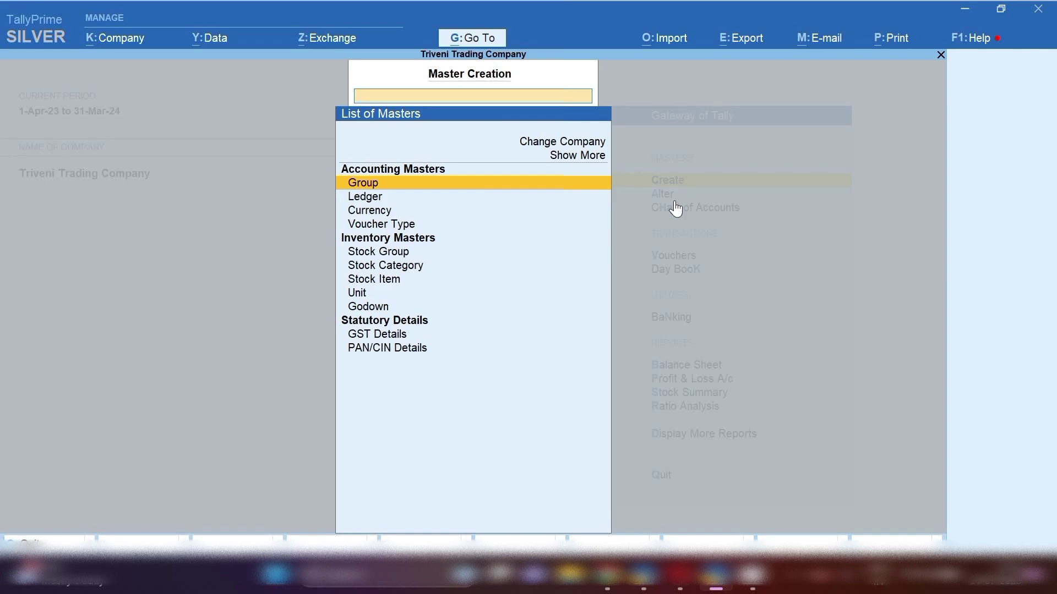
key("Down")
key("Return")
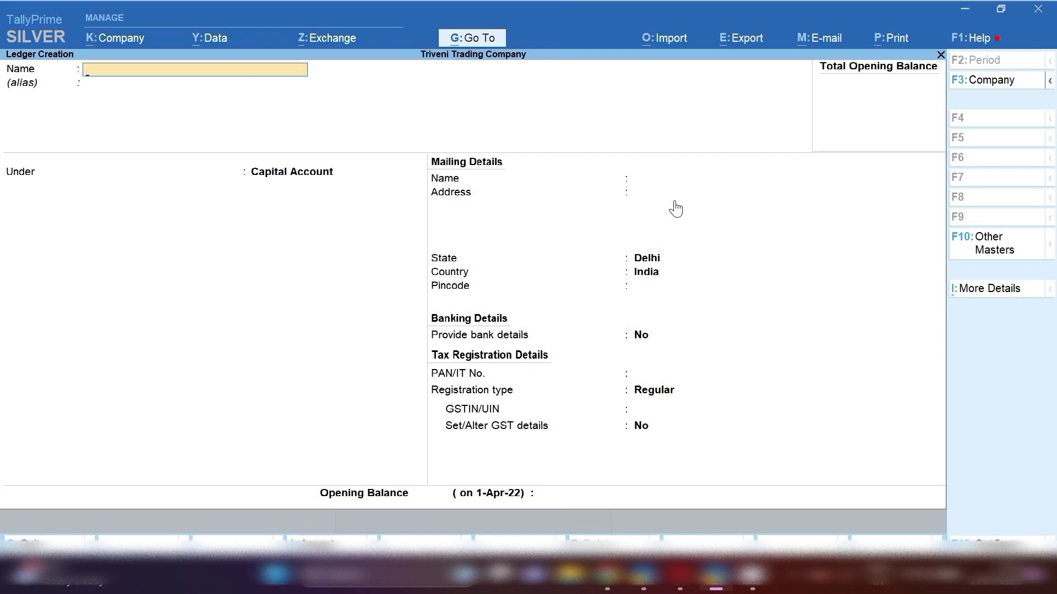
type("Anil Consultancy")
key("Return")
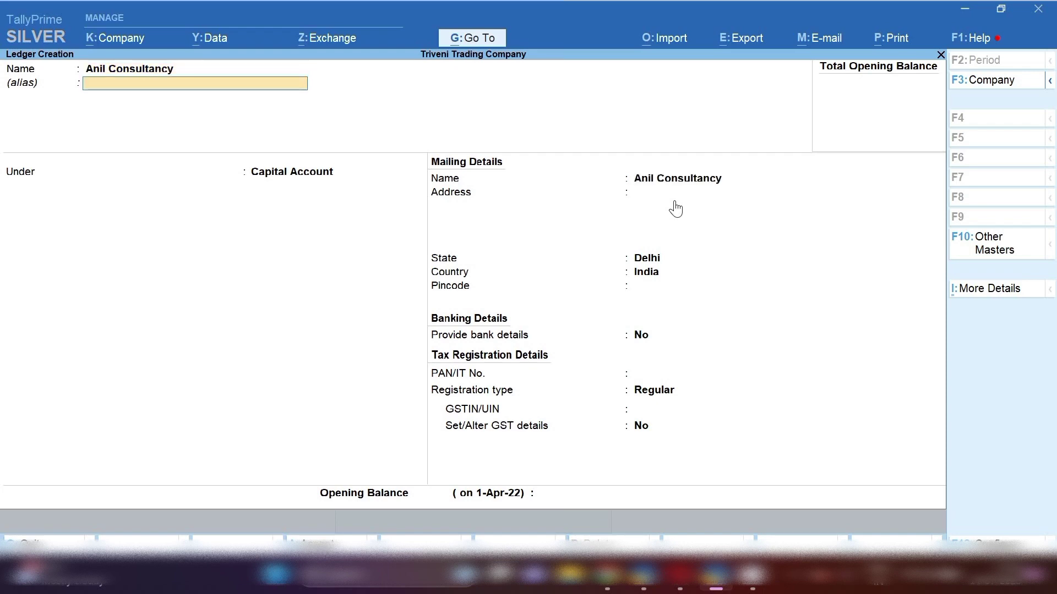
key("Return")
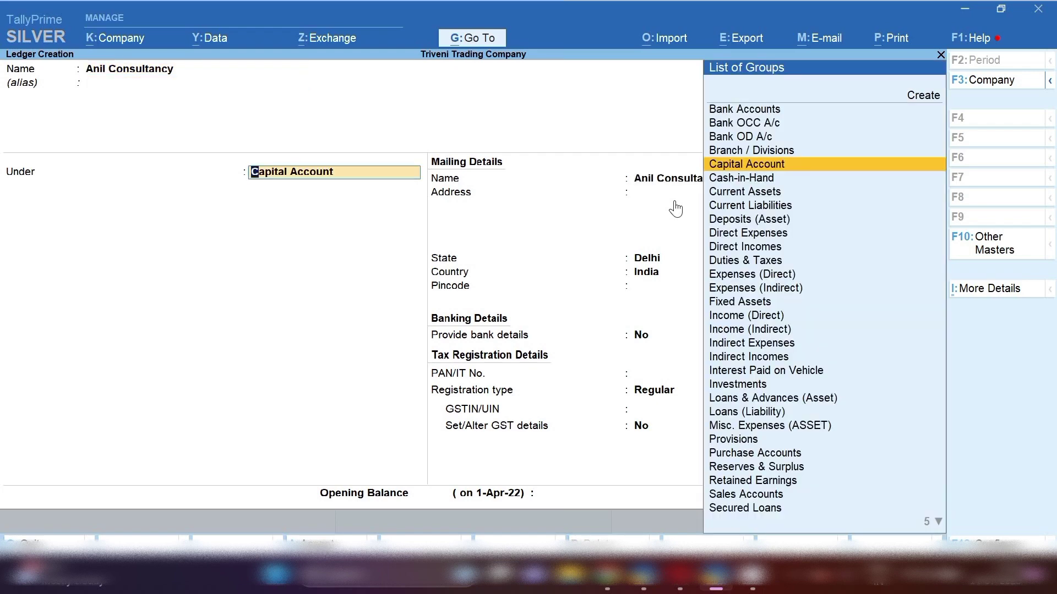
type("Sun")
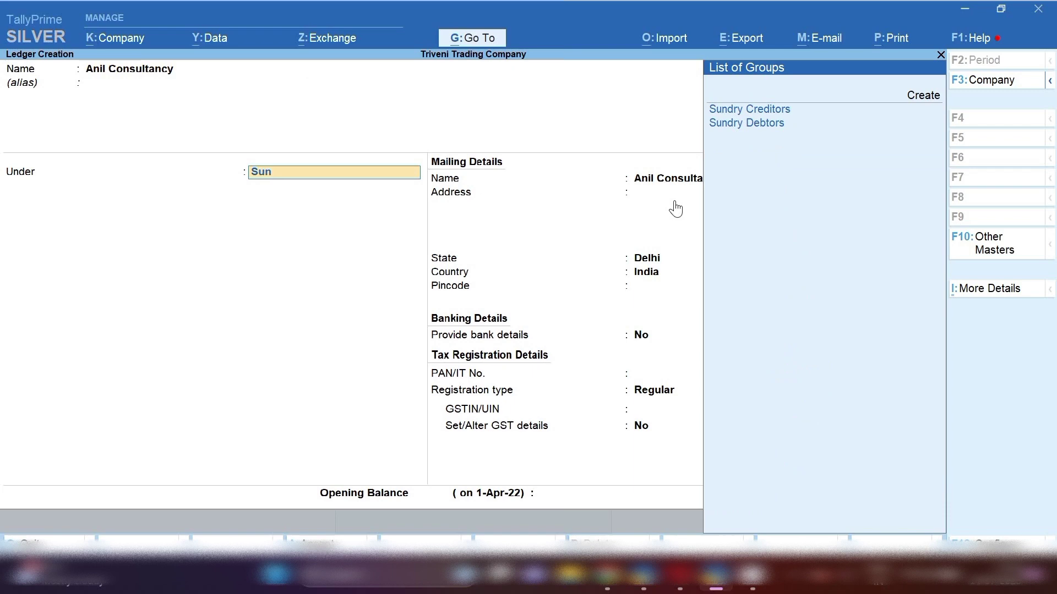
key("Return")
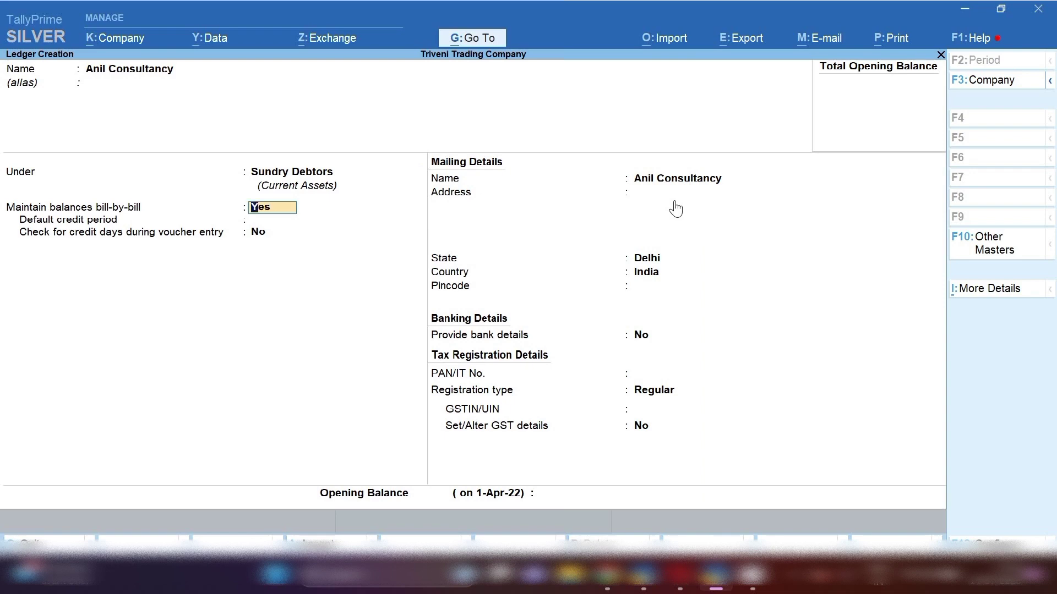
Step: Keep the default billing, mailing and tax registration details, save the ledger and leave ledger creation
key("Return")
key("Return")
key("Return")
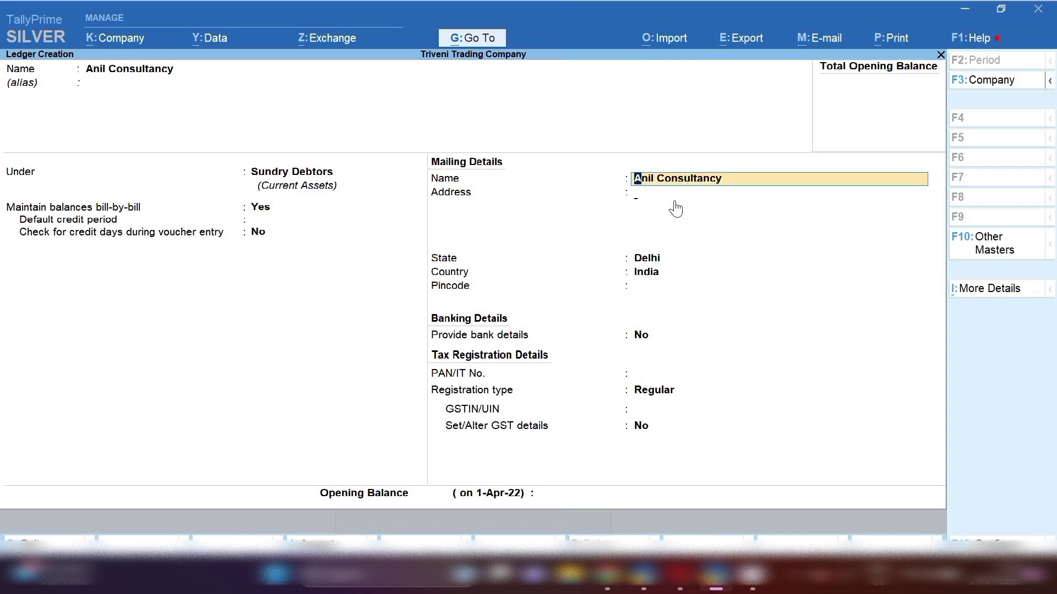
key("Return")
key("Return")
key("Return")
key("Return")
key("Return")
key("Return")
key("Return")
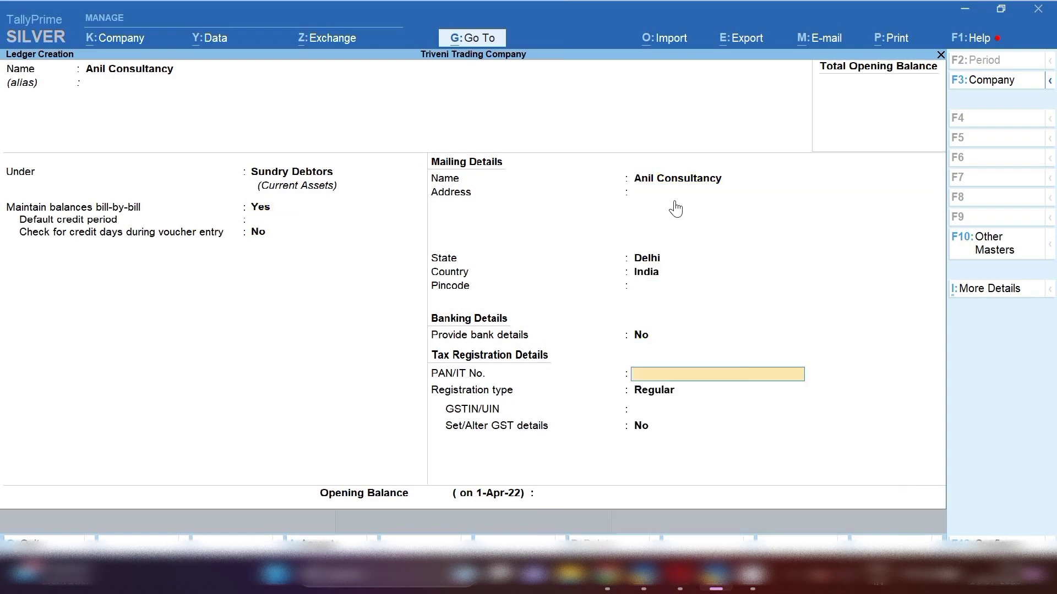
key("Return")
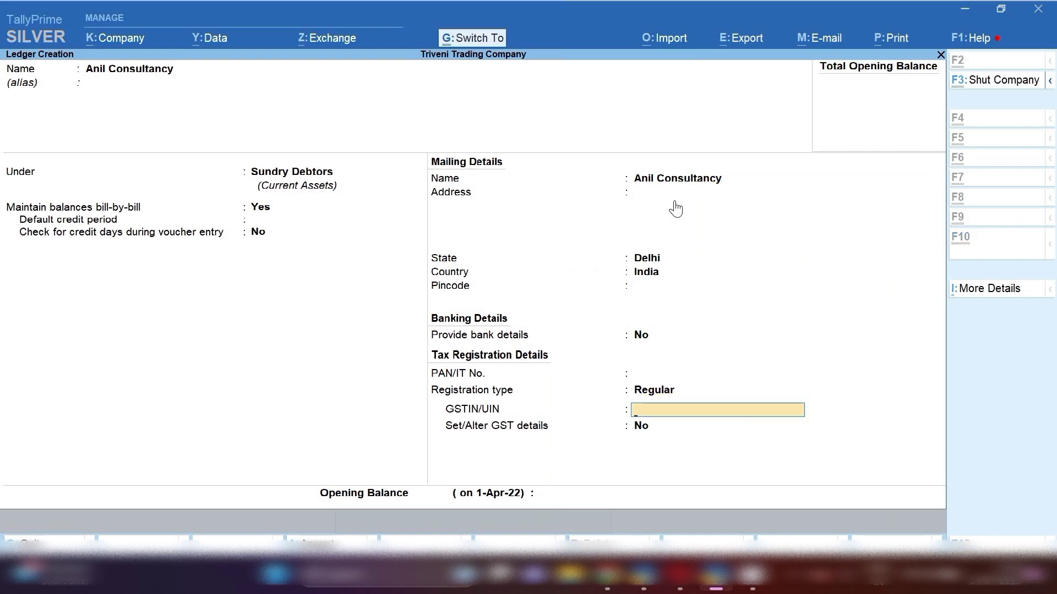
key("ctrl+a")
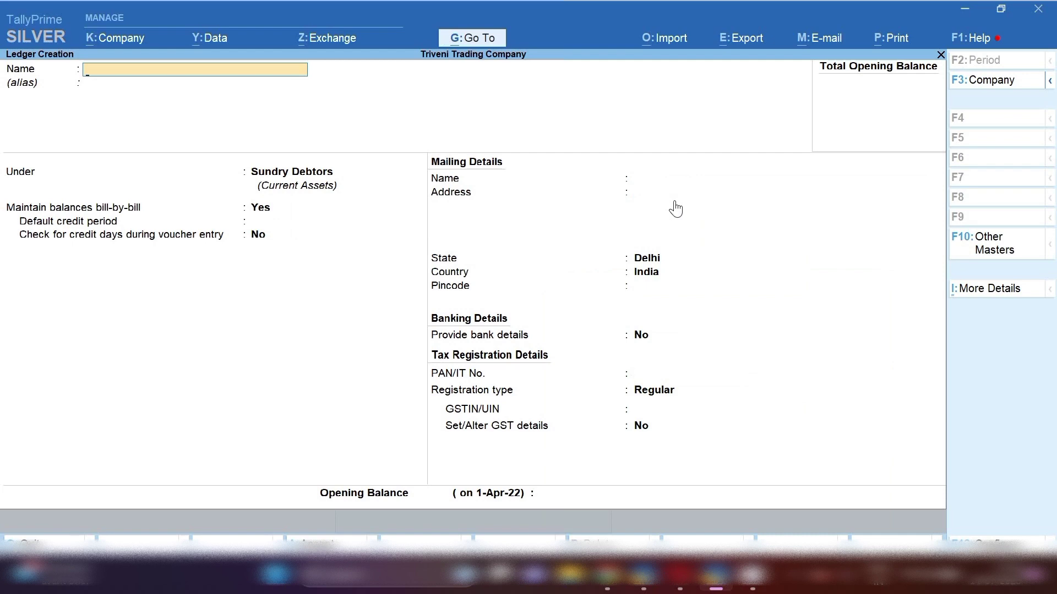
key("Escape")
key("Escape")
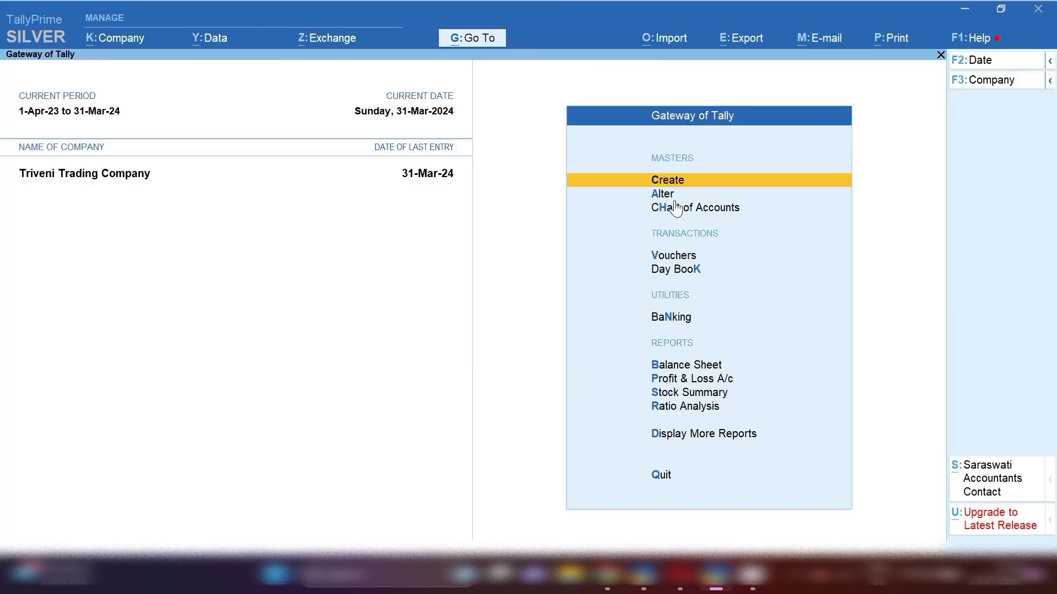
Step: Start a new sales voucher and set its date to 14-Jul-23
key("v")
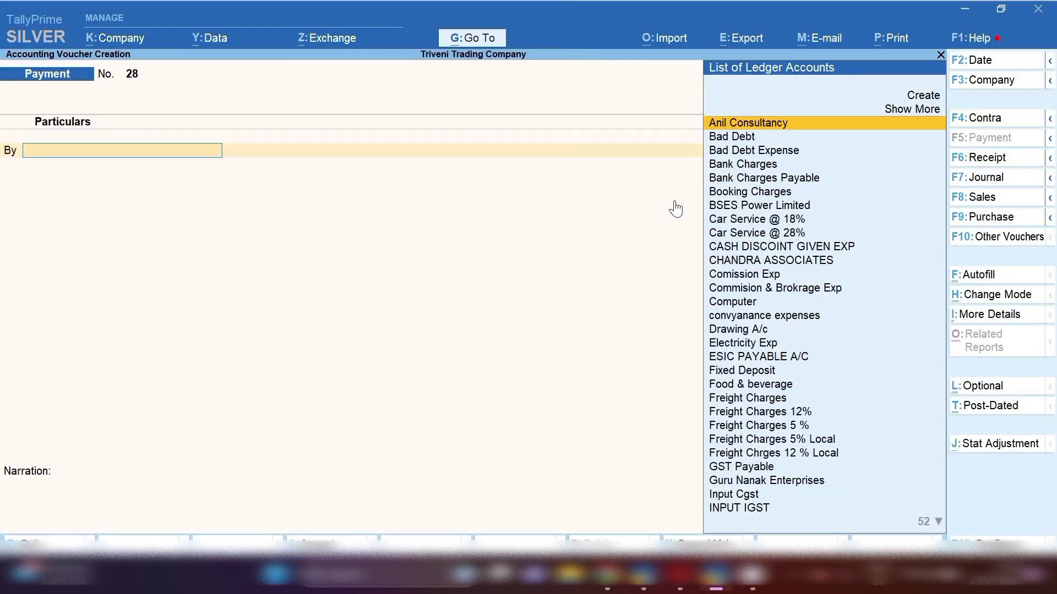
left_click(963, 201)
key("Return")
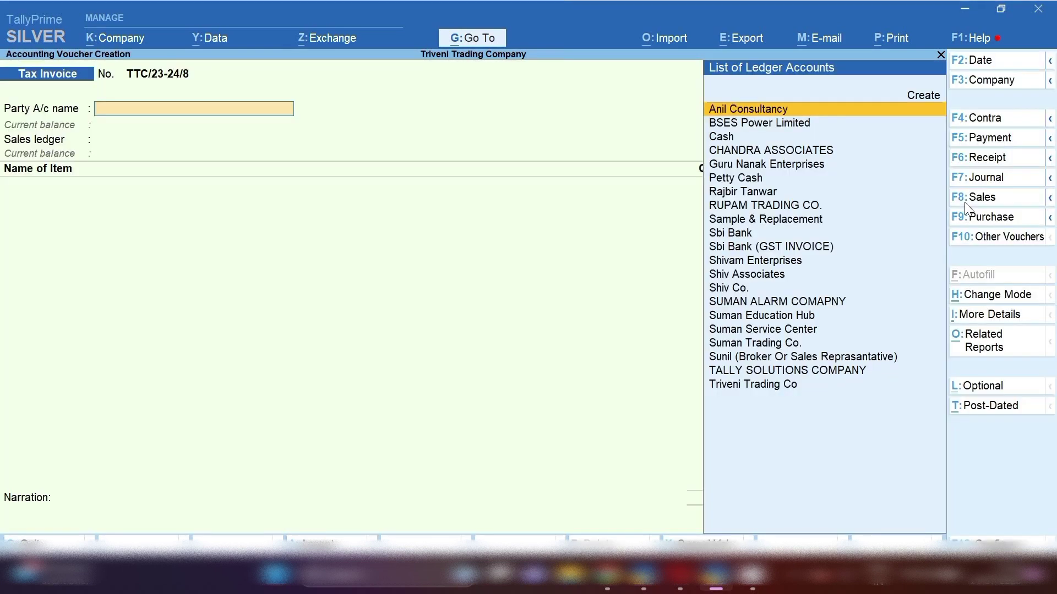
key("F2")
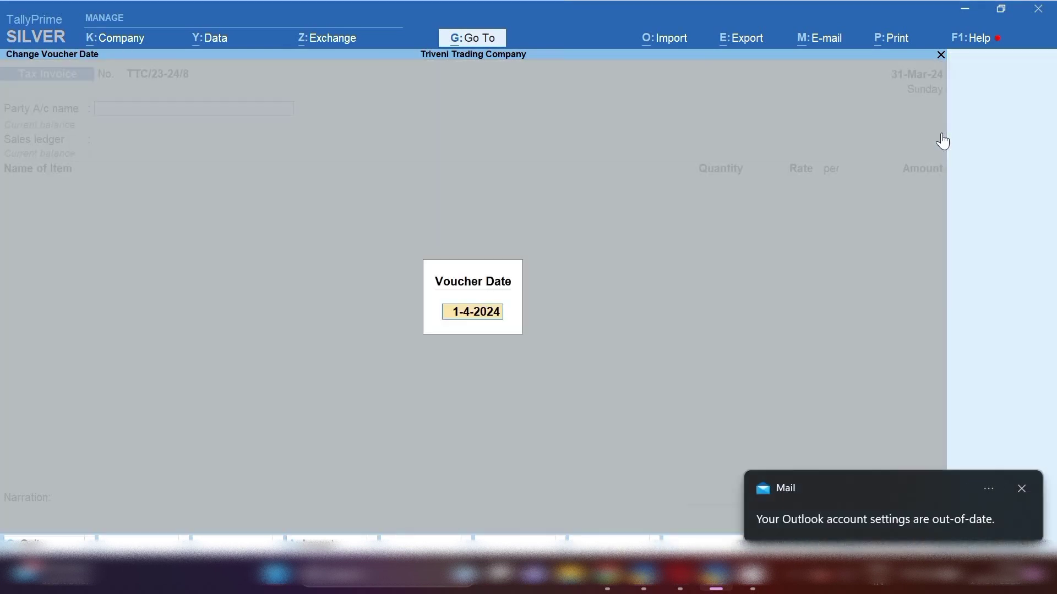
type("14.7.23")
key("Return")
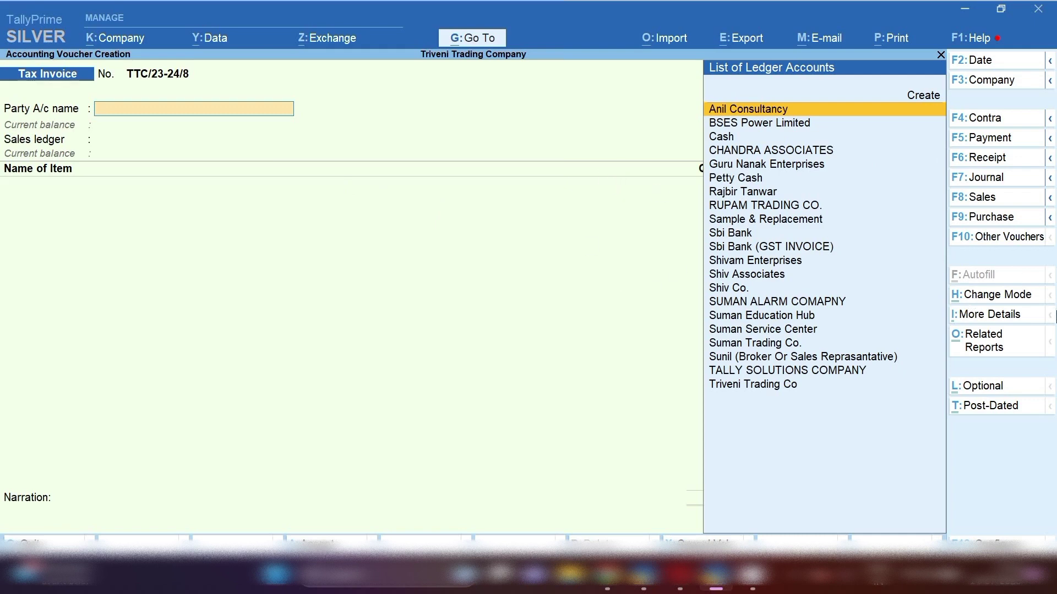
Step: Change the sales voucher's mode to Accounting Invoice
left_click(998, 300)
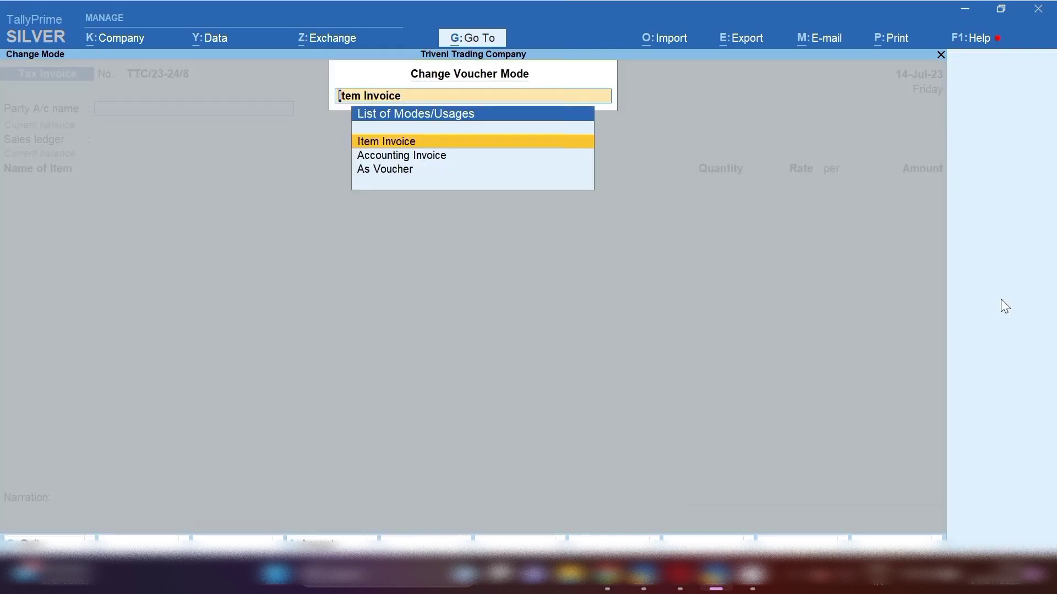
key("Down")
key("Return")
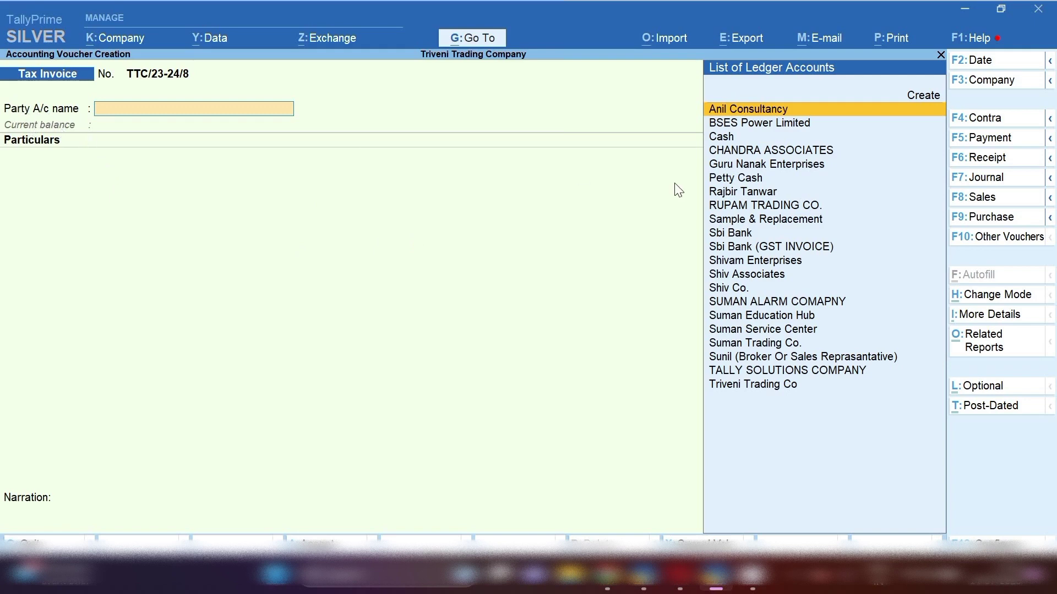
Step: Select Anil Consultancy as the party account and accept the dispatch and party details without changes
type("Ani")
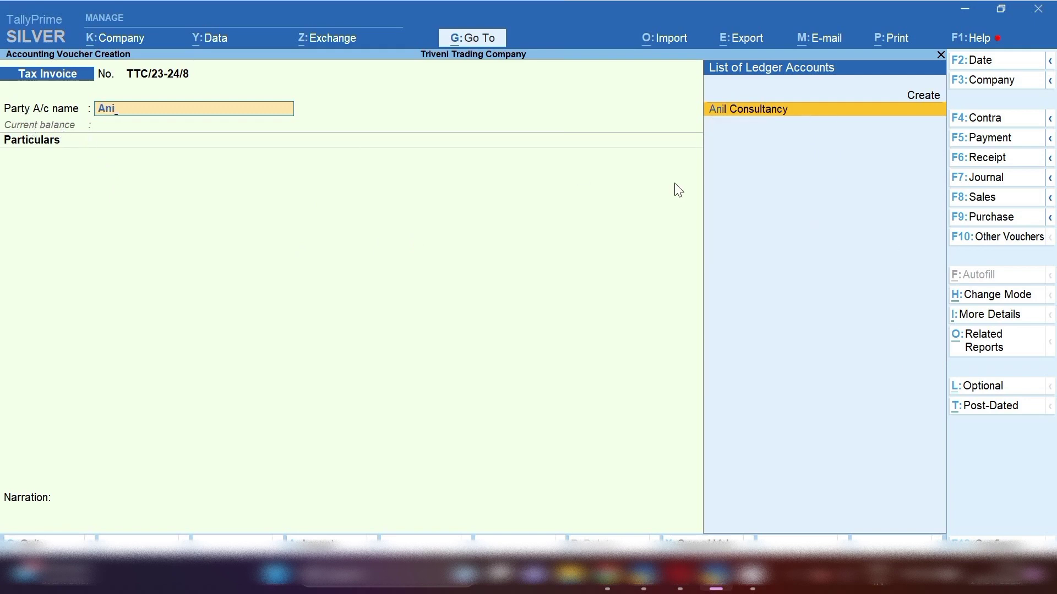
key("Return")
key("Return")
key("Return")
key("Return")
key("Return")
key("Return")
key("Return")
key("Return")
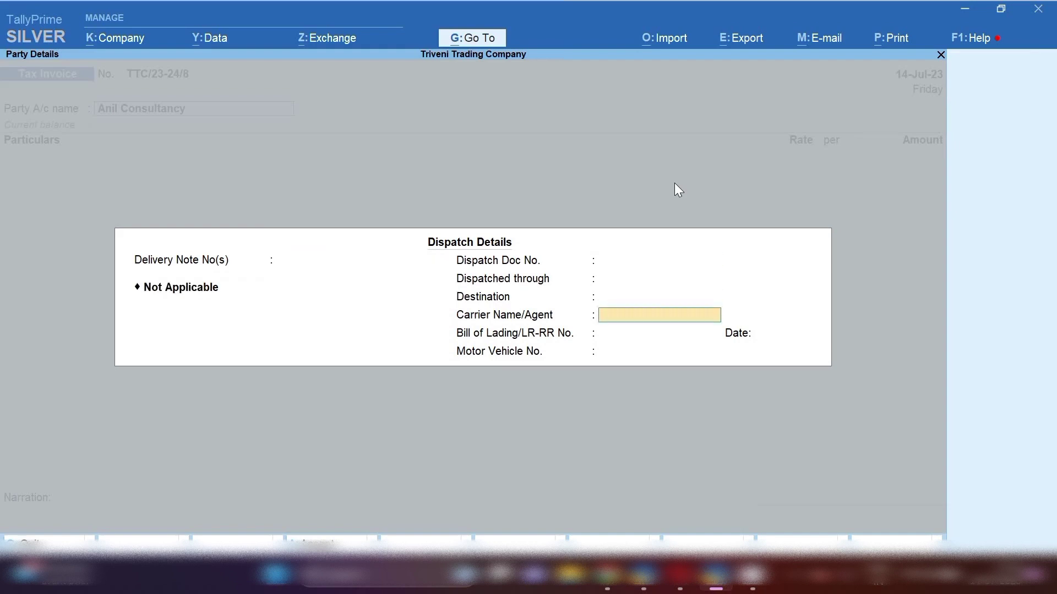
key("Return")
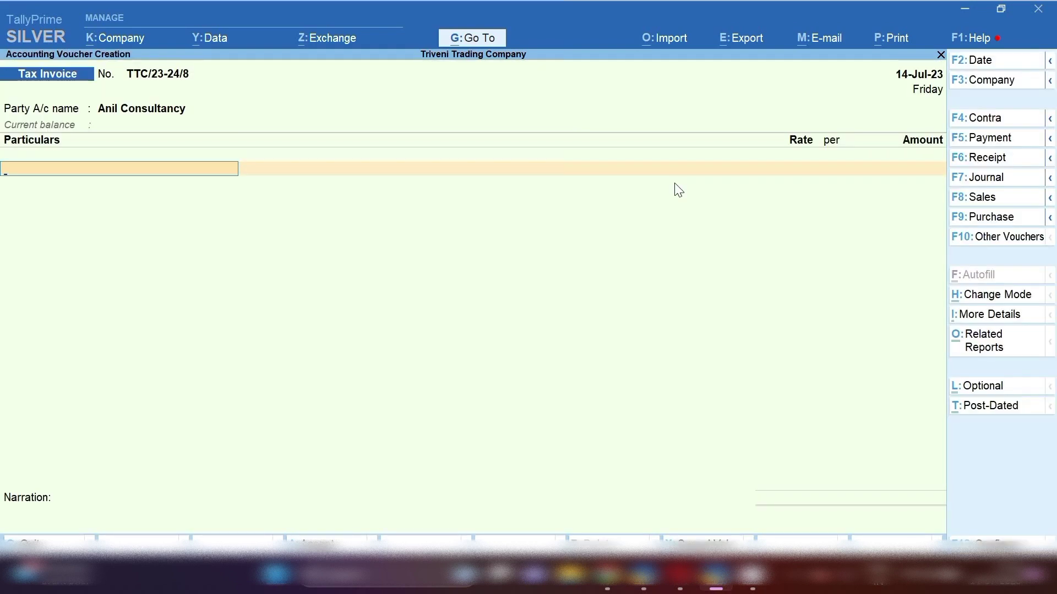
Step: Choose Legal & Professinal Charges as the ledger under Particulars, leaving its description empty
type("Lega")
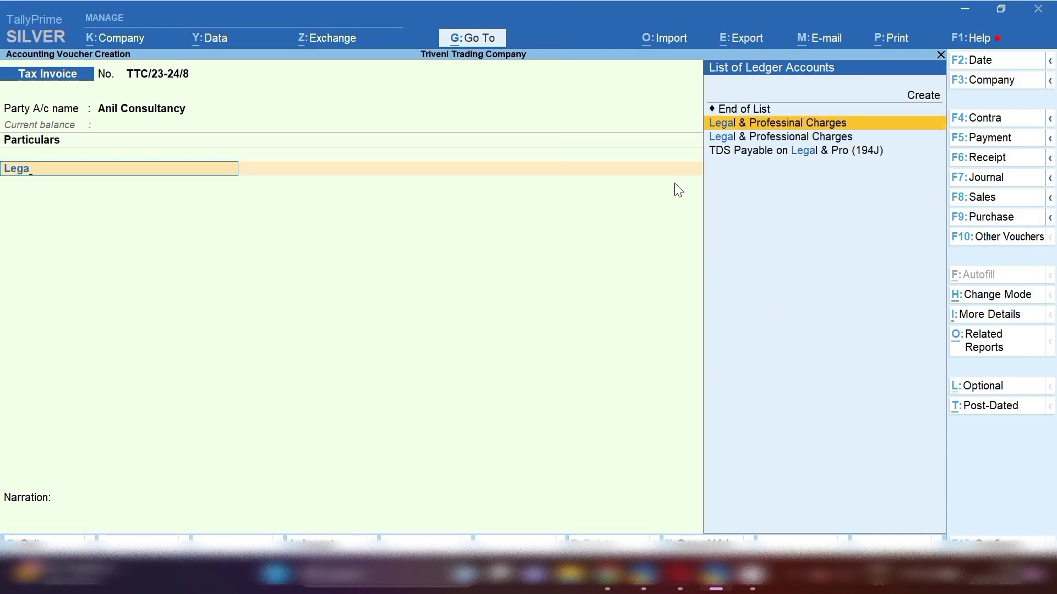
key("Return")
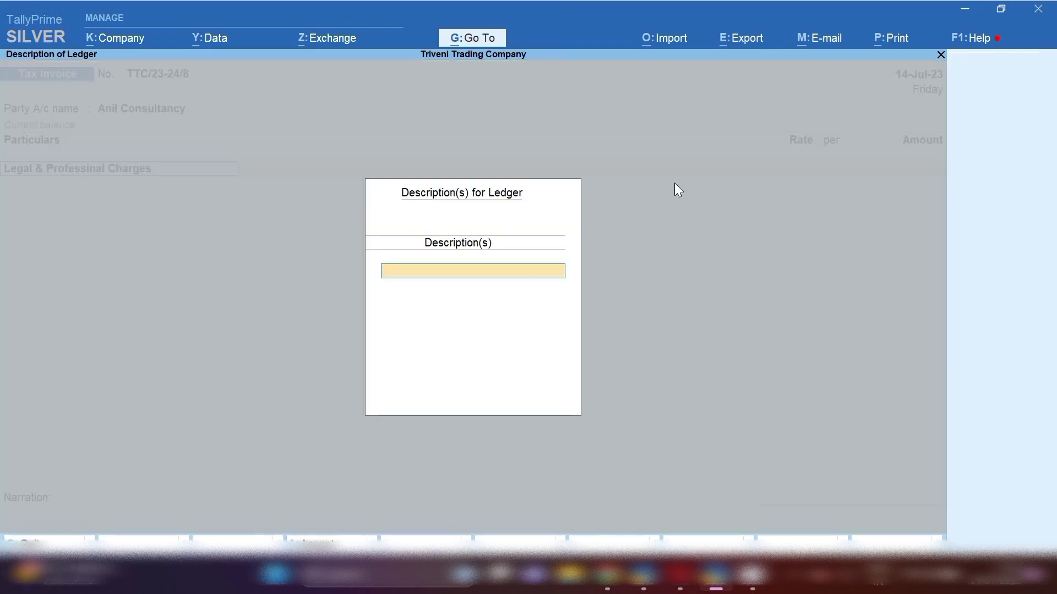
key("Escape")
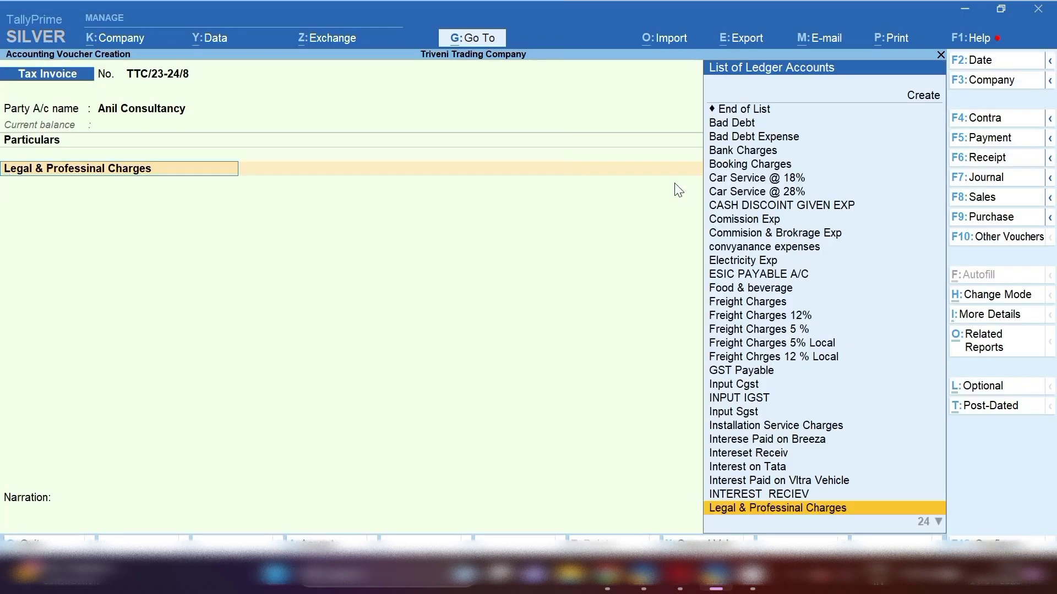
Step: Open the Legal & Professinal Charges ledger for alteration and move it under the Indirect Incomes group
key("ctrl+Return")
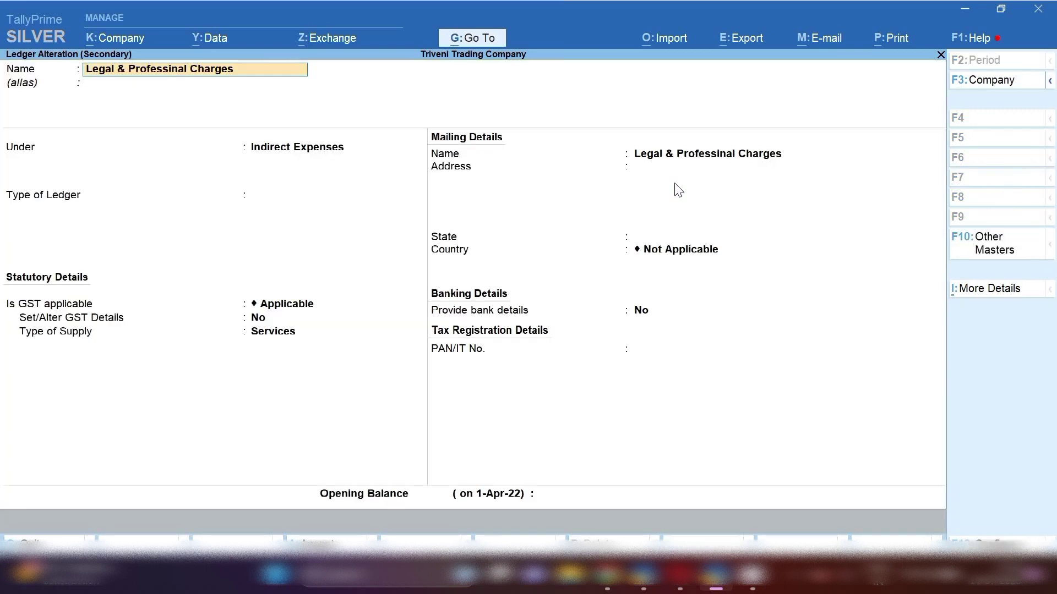
key("Return")
key("Return")
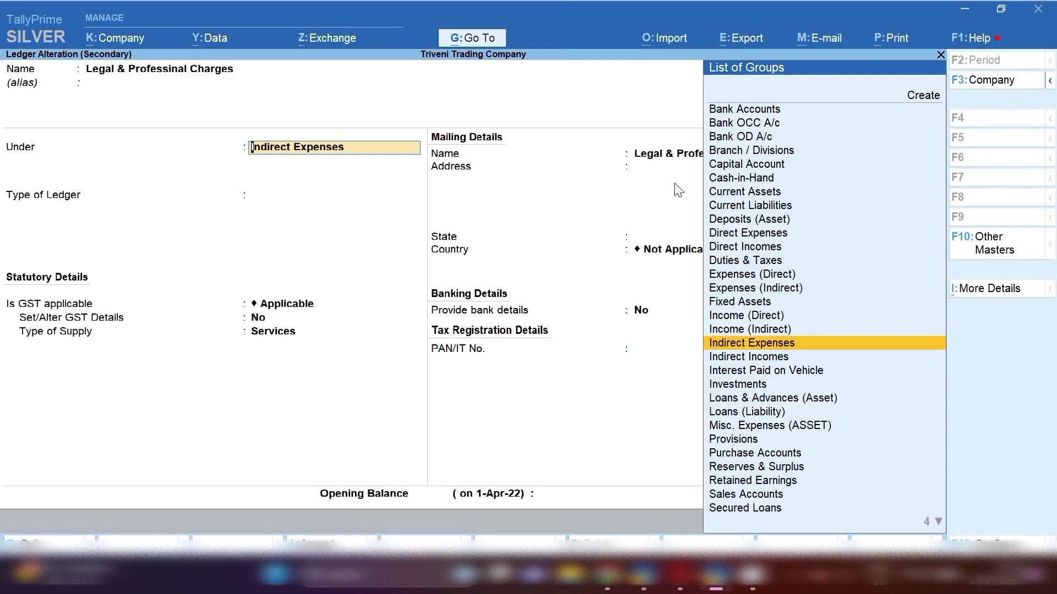
type("Indir")
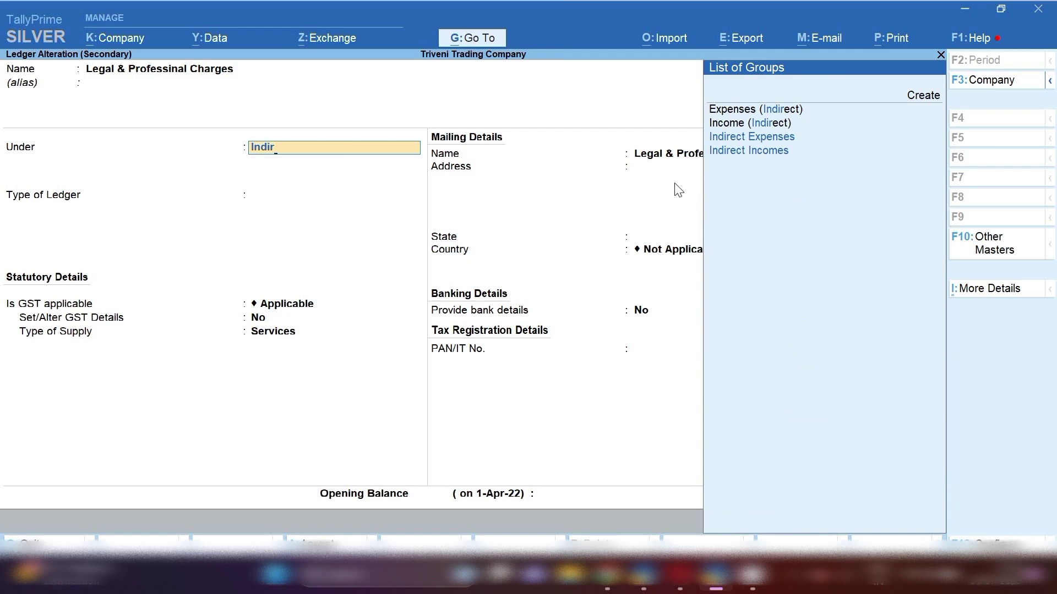
key("Down")
key("Down")
key("Return")
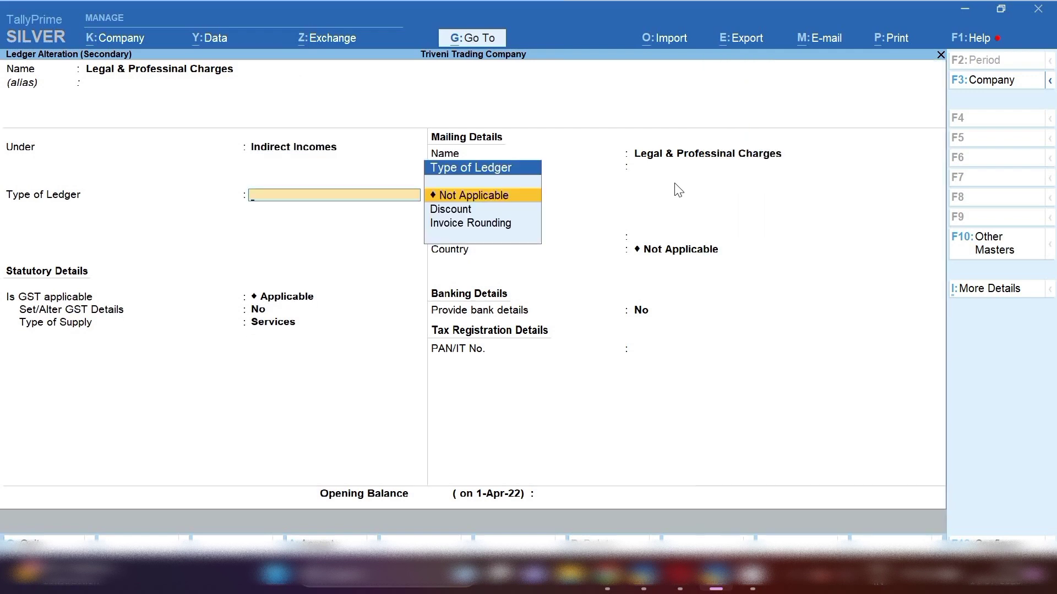
Step: Keep the ledger type as Not Applicable with GST applicable, and open the ledger's GST details for altering
key("Return")
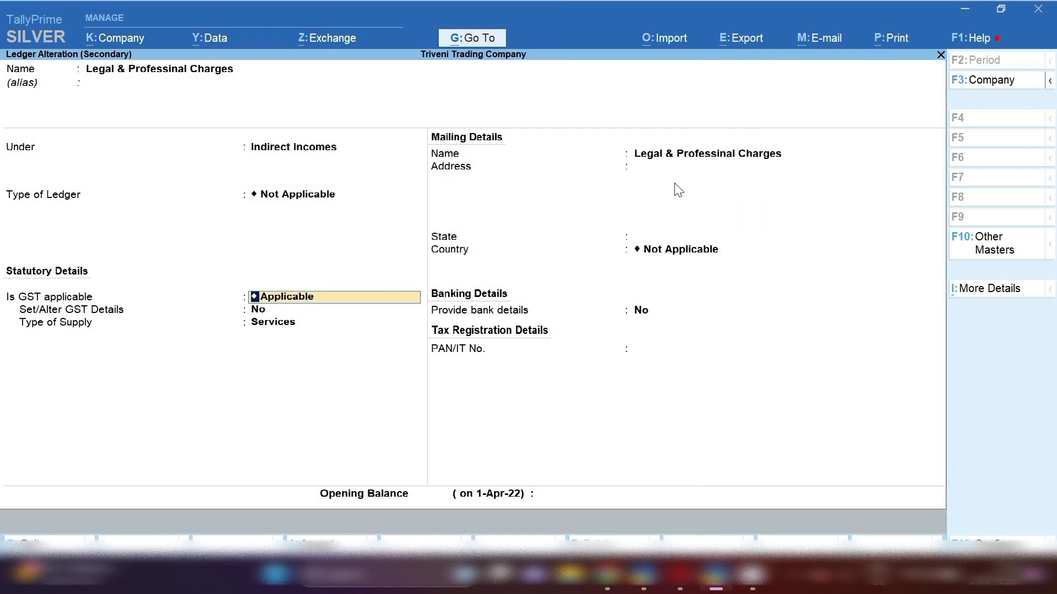
key("Return")
type("y")
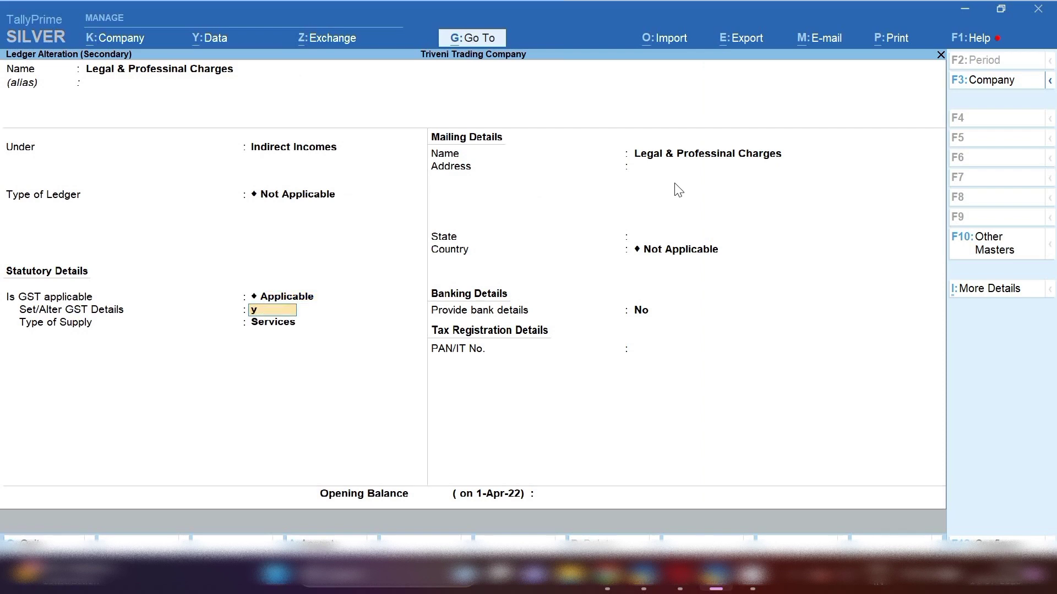
key("Return")
key("Return")
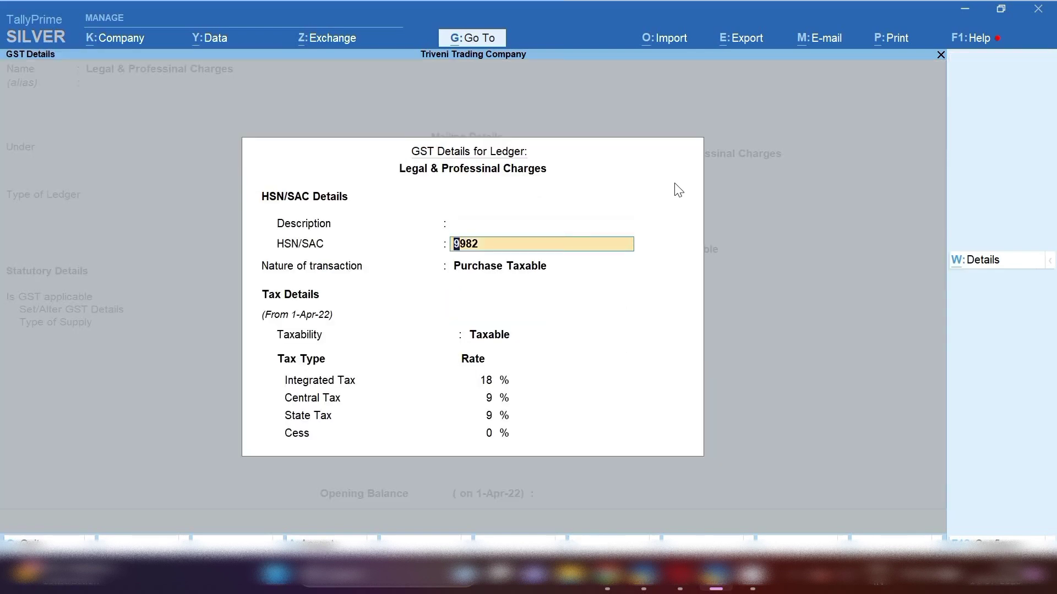
Step: Accept the GST details with HSN/SAC 9982 and Purchase Taxable, keep the supply type as Services, and save the ledger
key("Return")
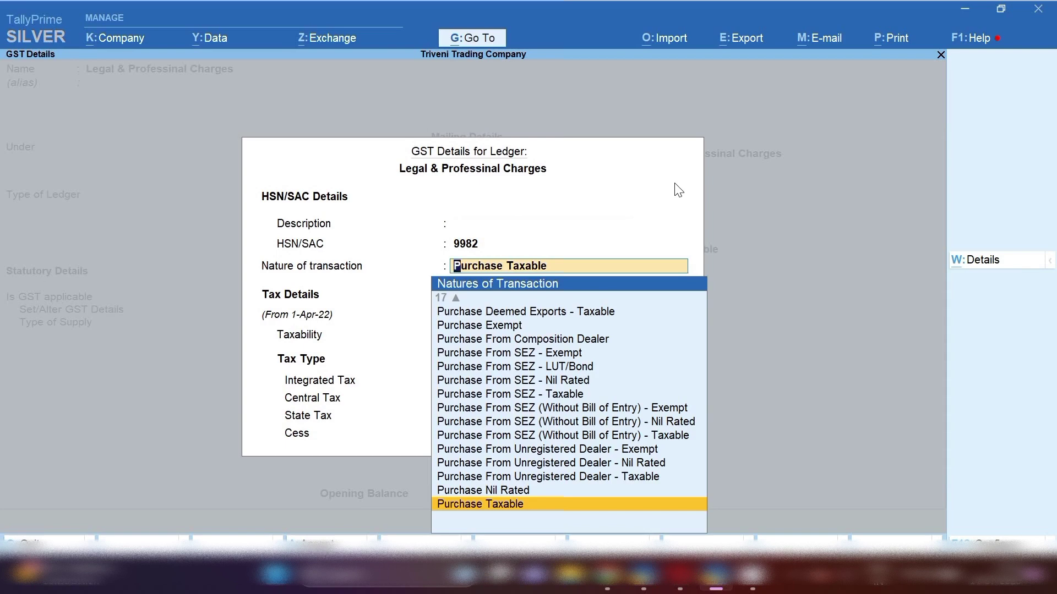
key("Return")
key("Return")
key("Return")
key("Return")
key("Return")
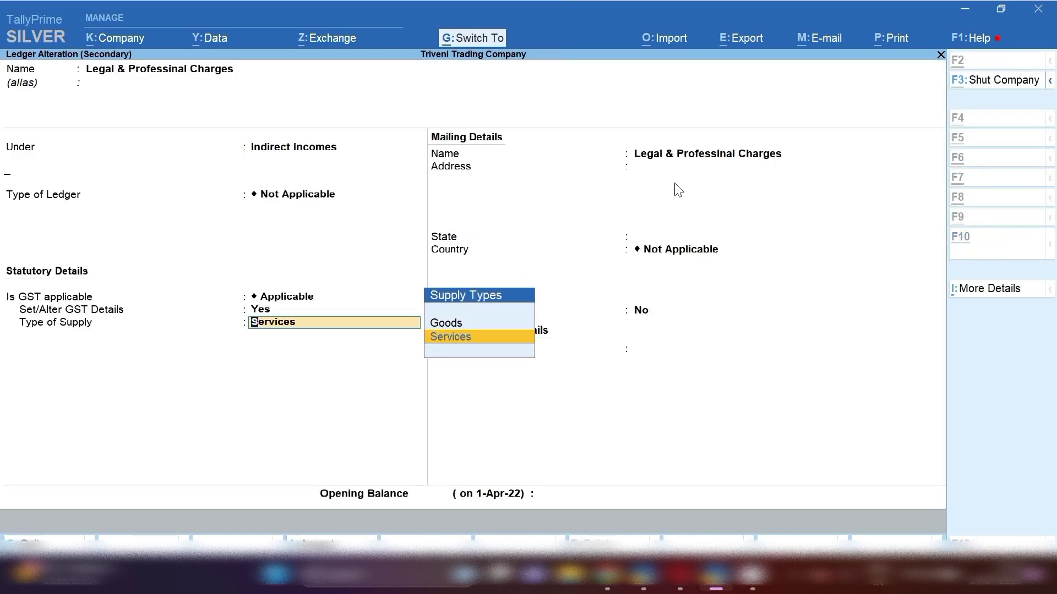
key("ctrl+a")
key("Return")
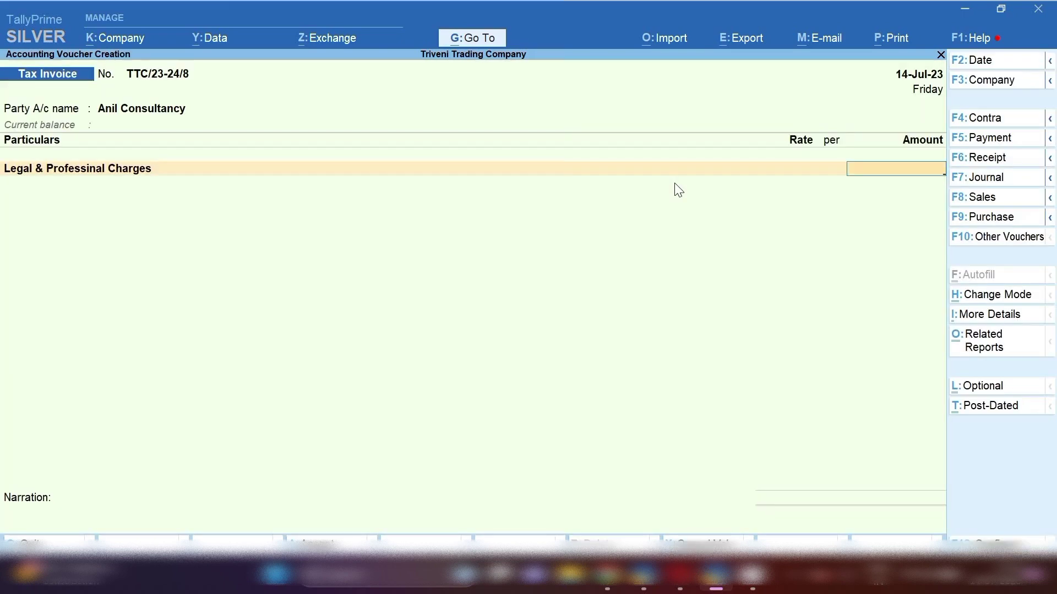
Step: Add the description Audit Fee to the Legal & Professinal Charges line and set its amount to 20,000
key("BackSpace")
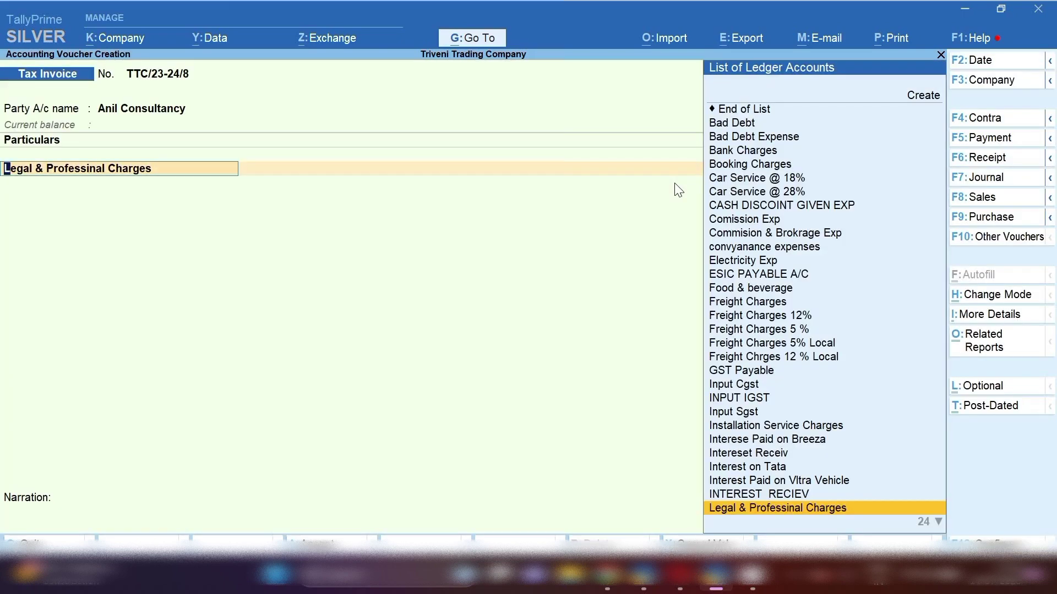
key("Return")
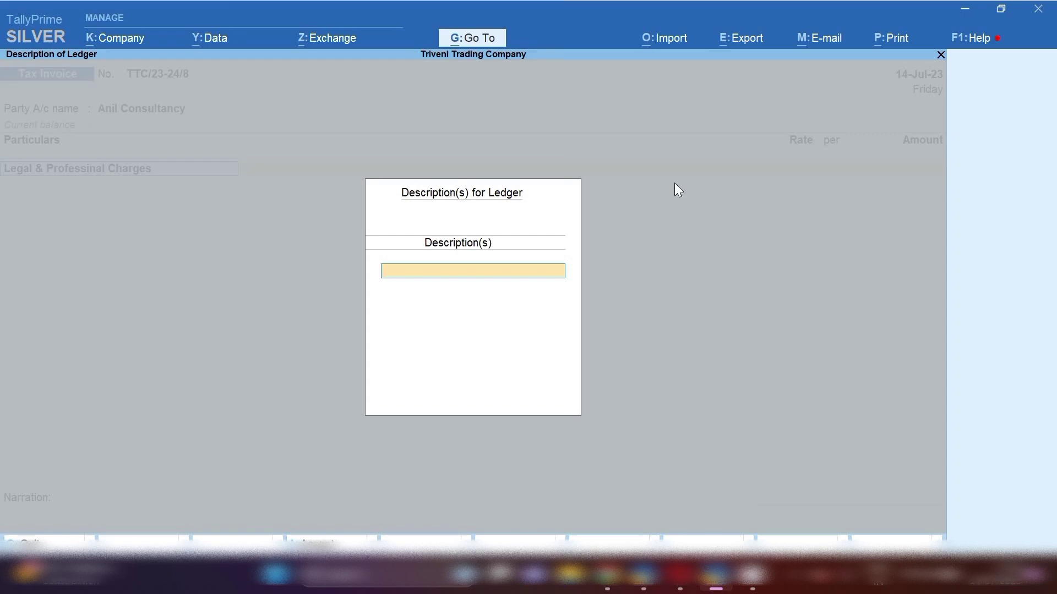
type("Audit Fee")
key("Return")
key("Return")
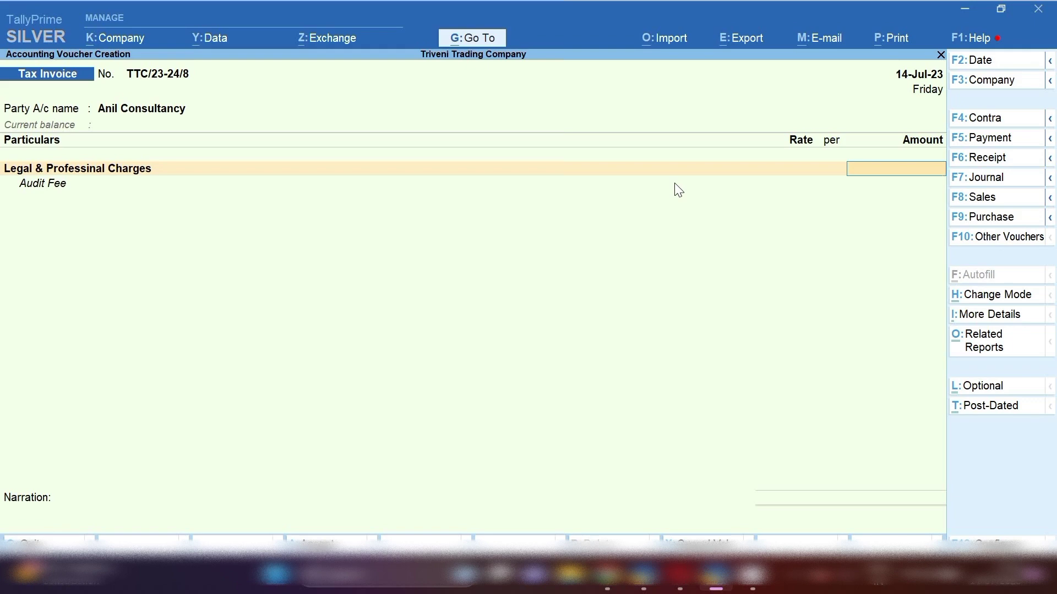
type("20000")
key("Return")
key("Return")
key("Return")
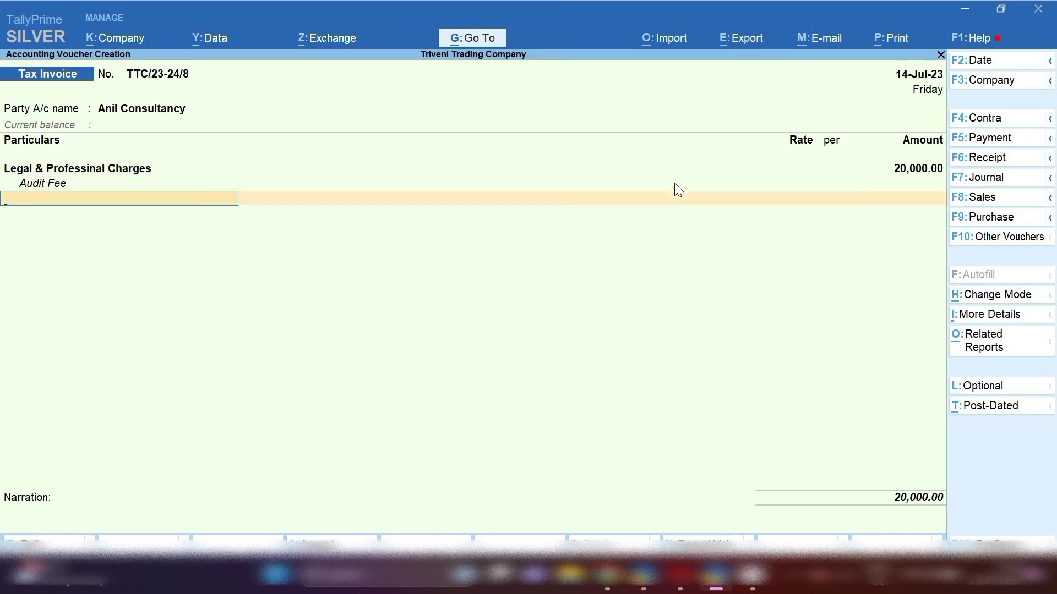
Step: Start a new ledger from the invoice's next line, named Output Sgst @9%, under Duties & Taxes
type("9")
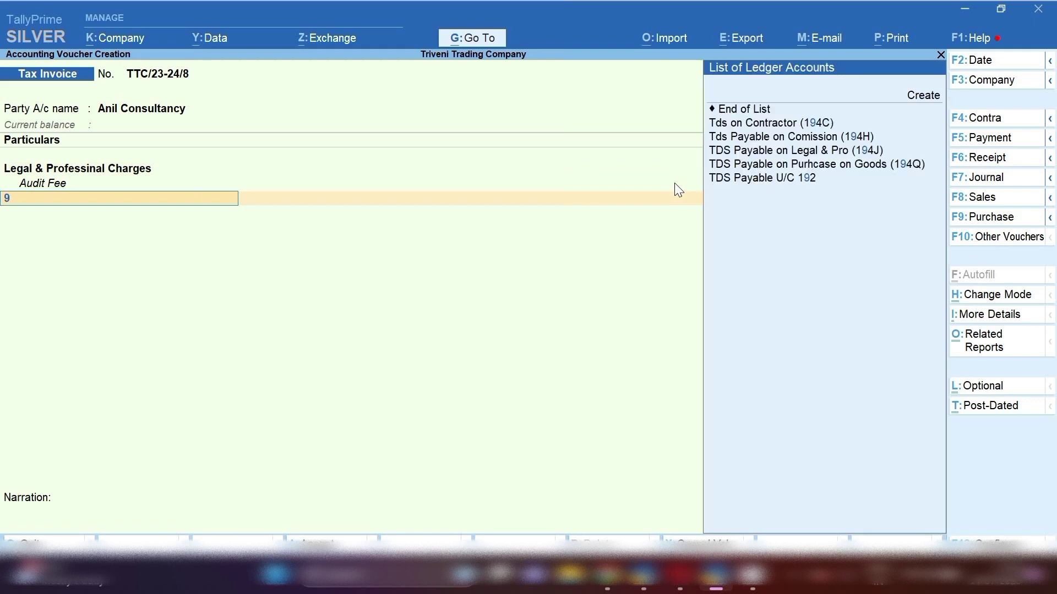
key("BackSpace")
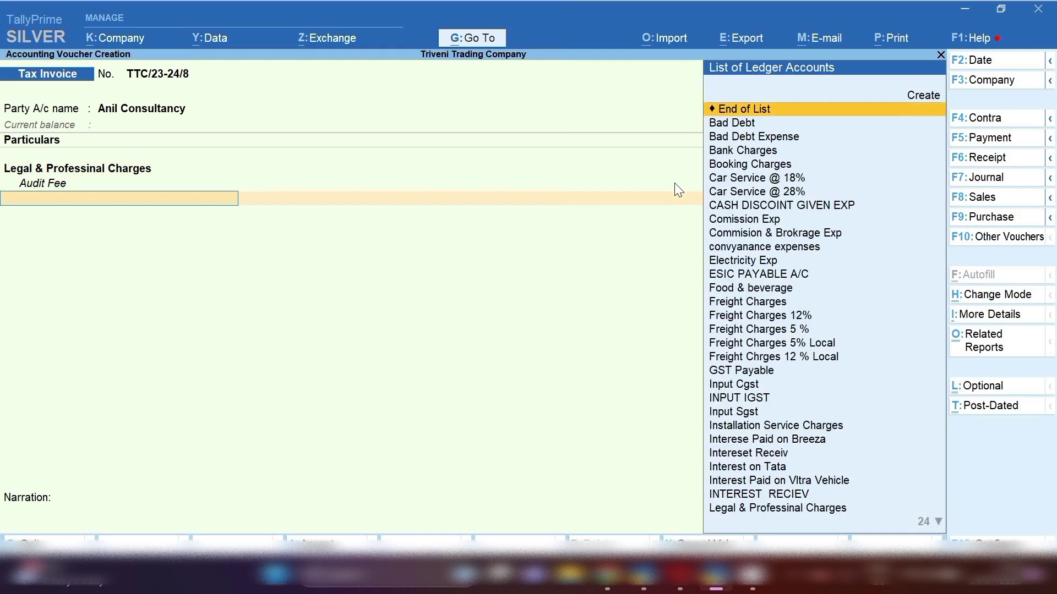
key("alt+c")
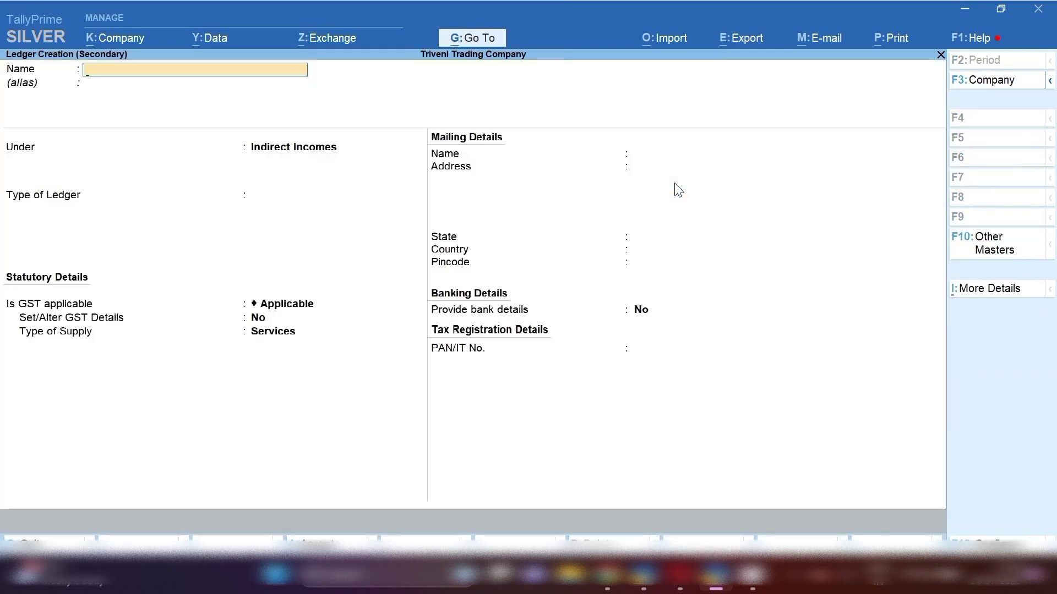
type("Output Sgst@9")
key("BackSpace")
key("BackSpace")
type("@9%")
key("Return")
key("Return")
type("Du")
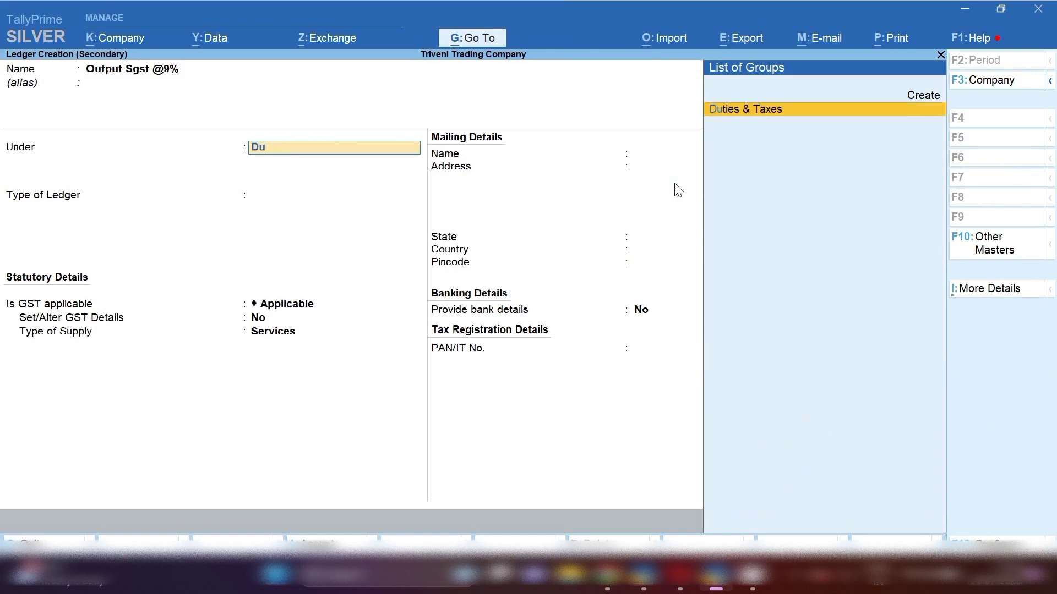
key("Return")
Step: Set the ledger's duty type to GST, tax type State Tax at 9%, save it and add it to the invoice without a description
key("Up")
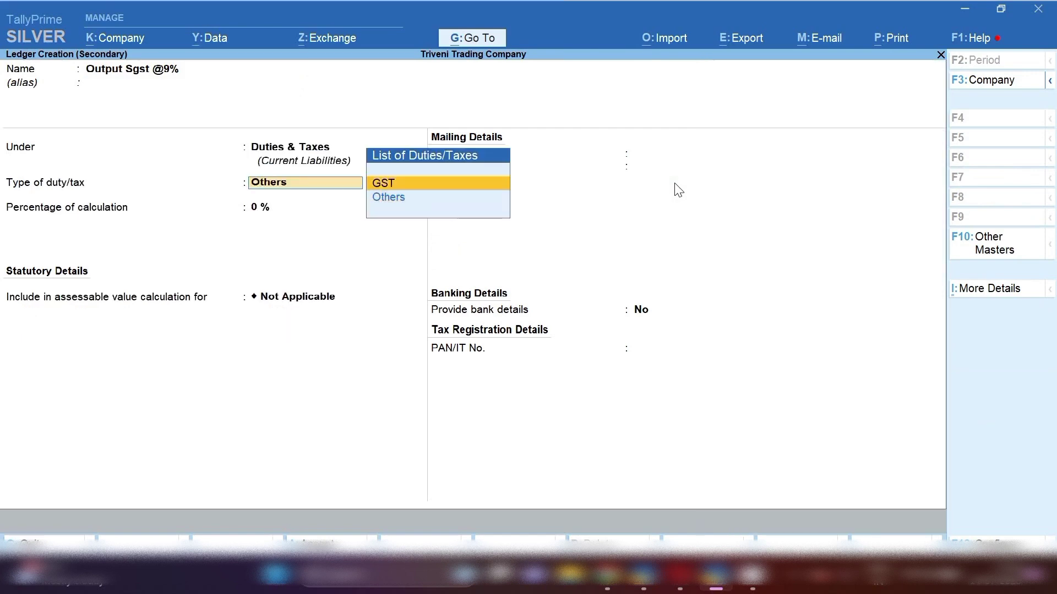
key("Return")
key("Down")
key("Down")
key("Down")
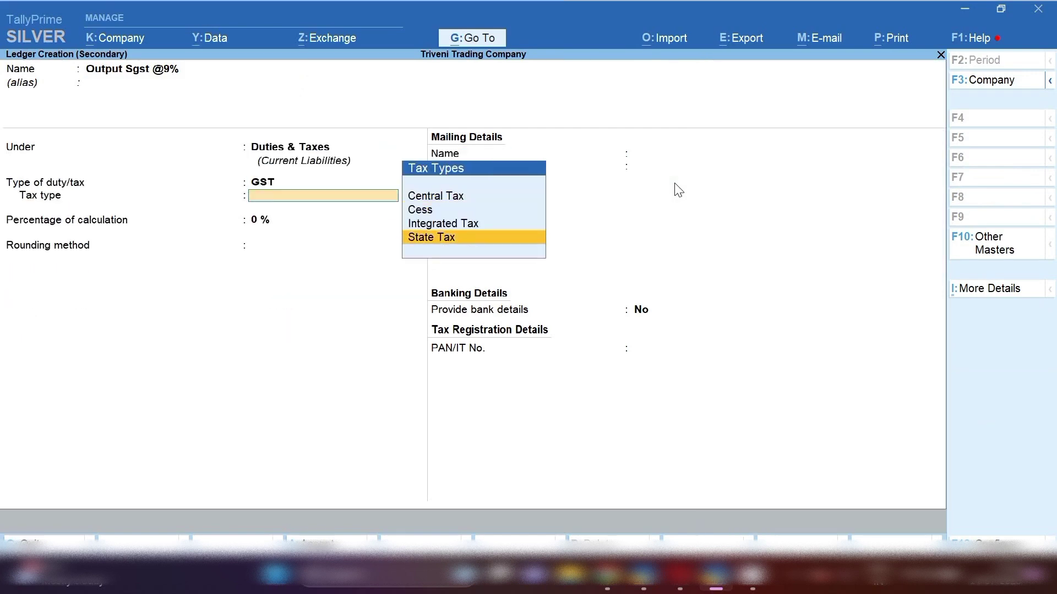
key("Return")
type("9")
key("ctrl+a")
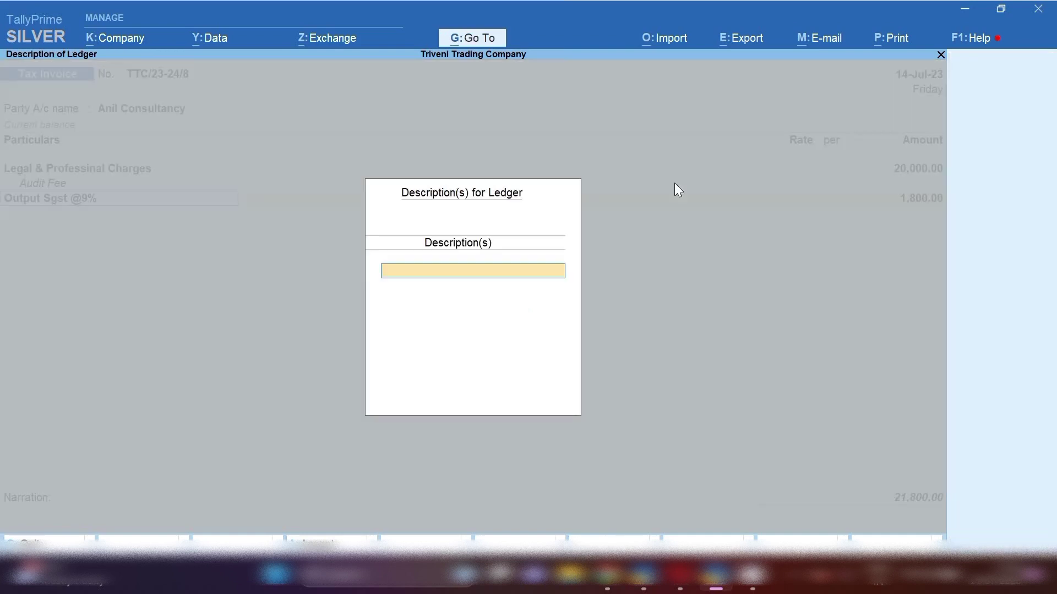
key("Return")
key("Return")
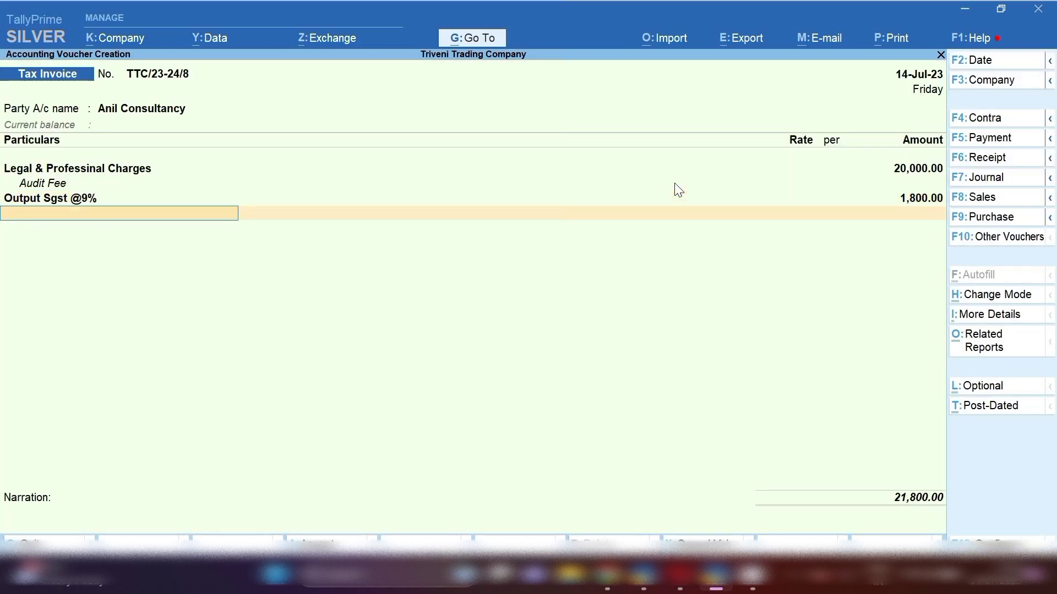
Step: Create the ledger Output Cgst @ 9% under Duties & Taxes as GST Central Tax and add it to the invoice without a description
key("alt+c")
type("O")
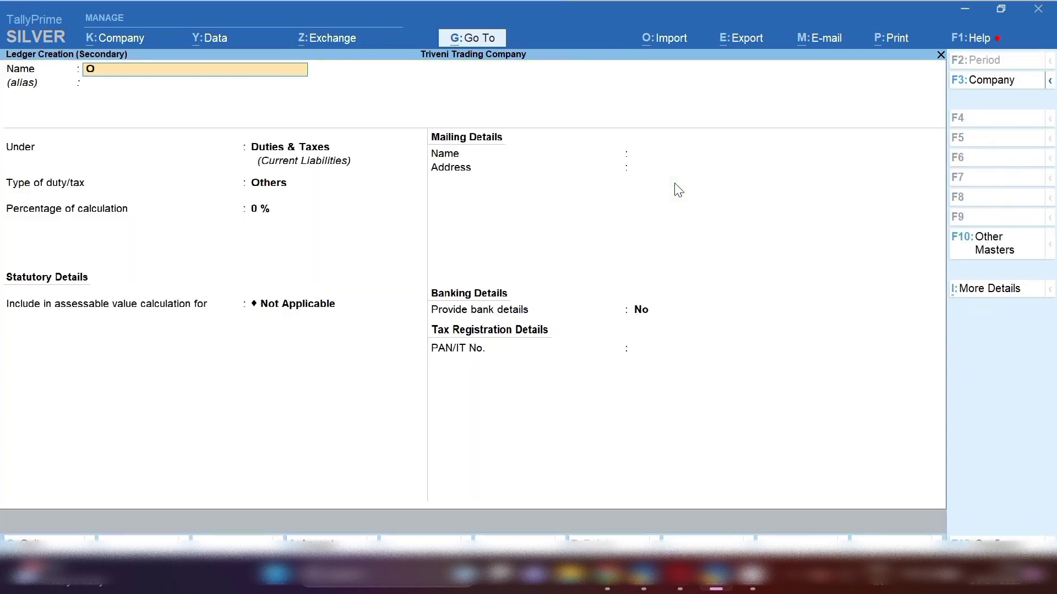
type("utput cgst @ 9%")
key("Return")
key("Return")
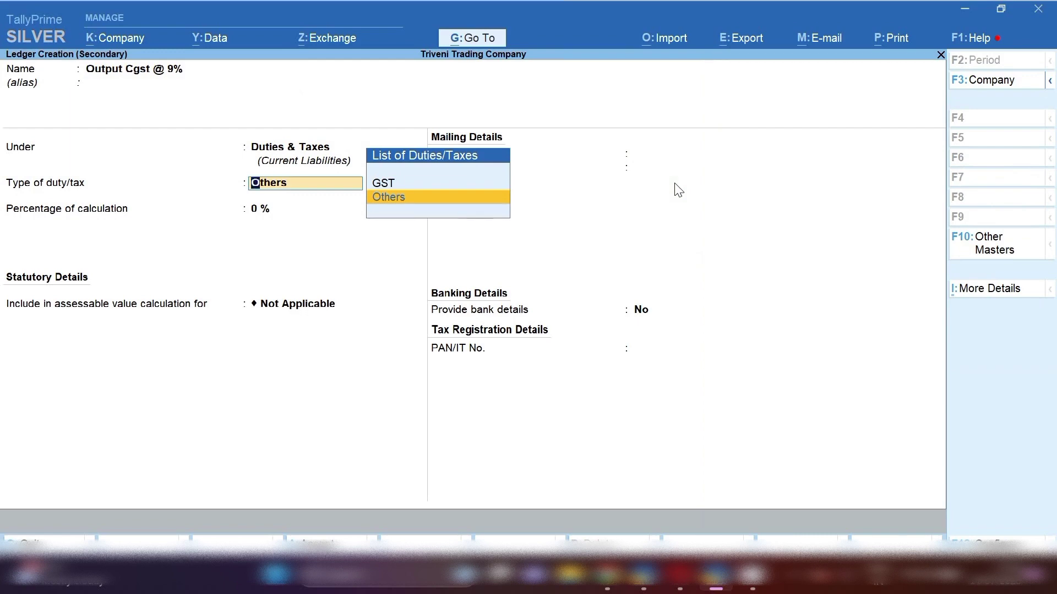
key("Up")
key("Return")
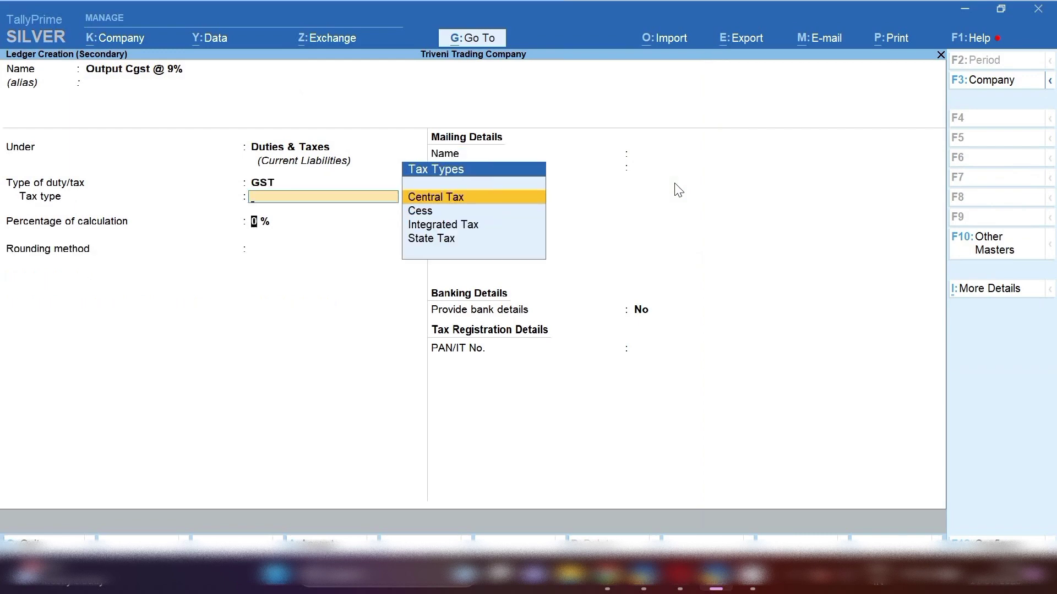
key("Return")
key("ctrl+a")
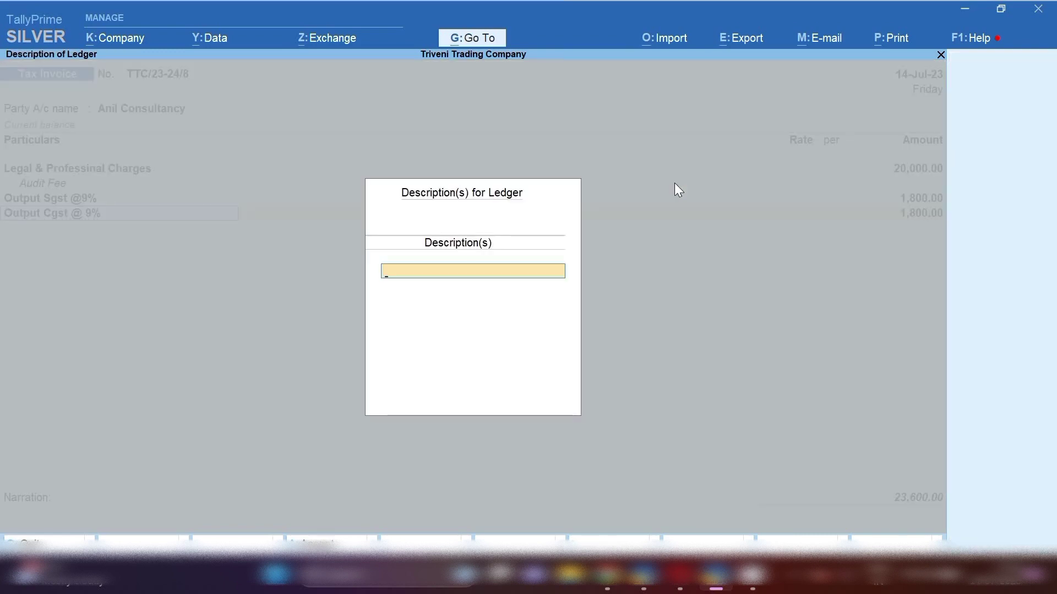
key("Return")
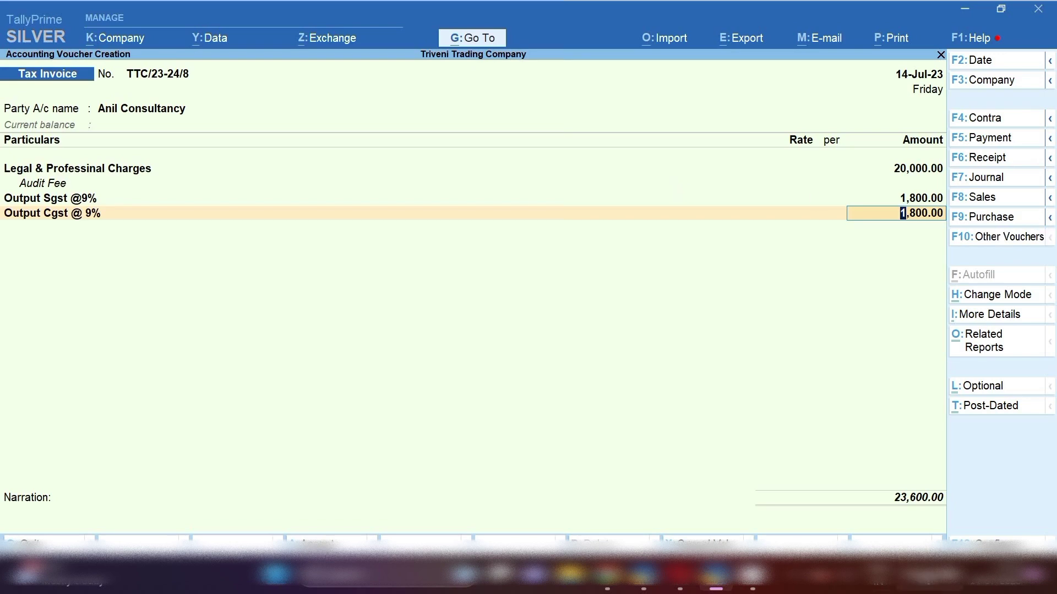
Step: Enter the narration "being audit free sold" and save the tax invoice
left_click(46, 517)
type("being audit fr")
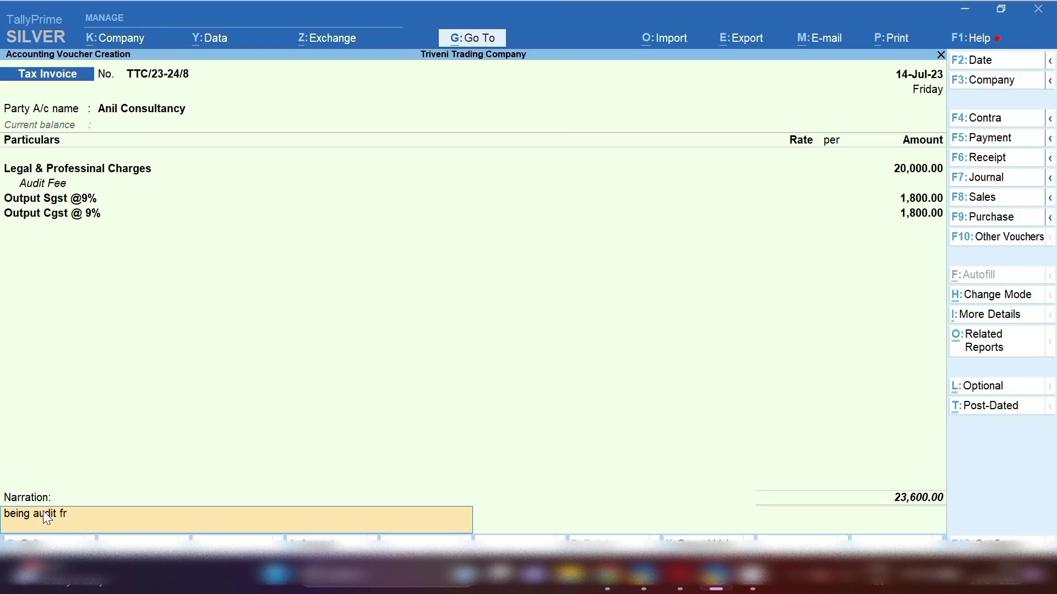
type("ee sold")
key("Return")
key("Return")
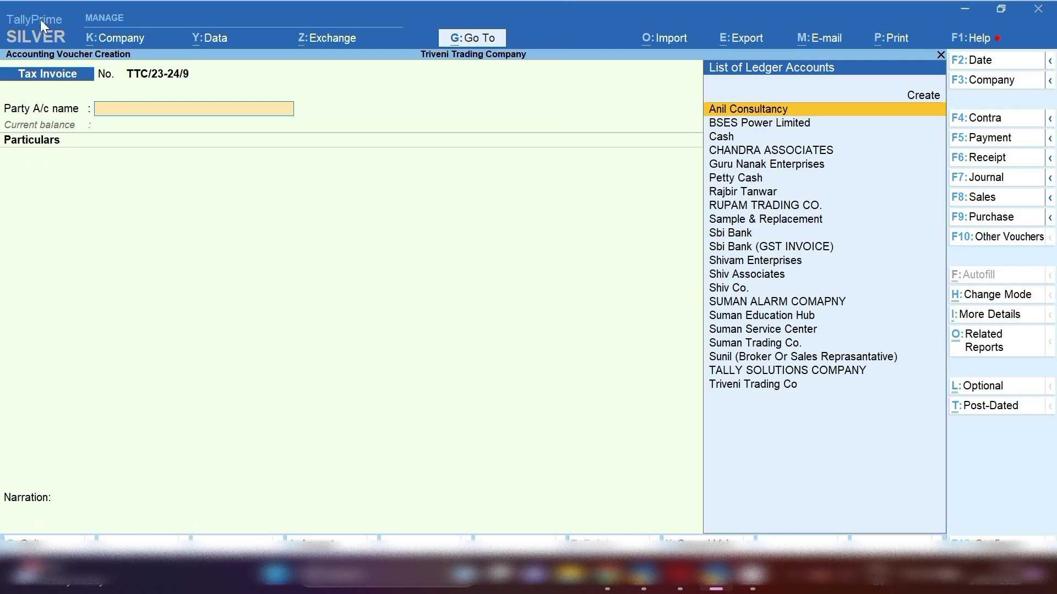
Step: Open the Ledger Vouchers report for Anil Consultancy
left_click(474, 40)
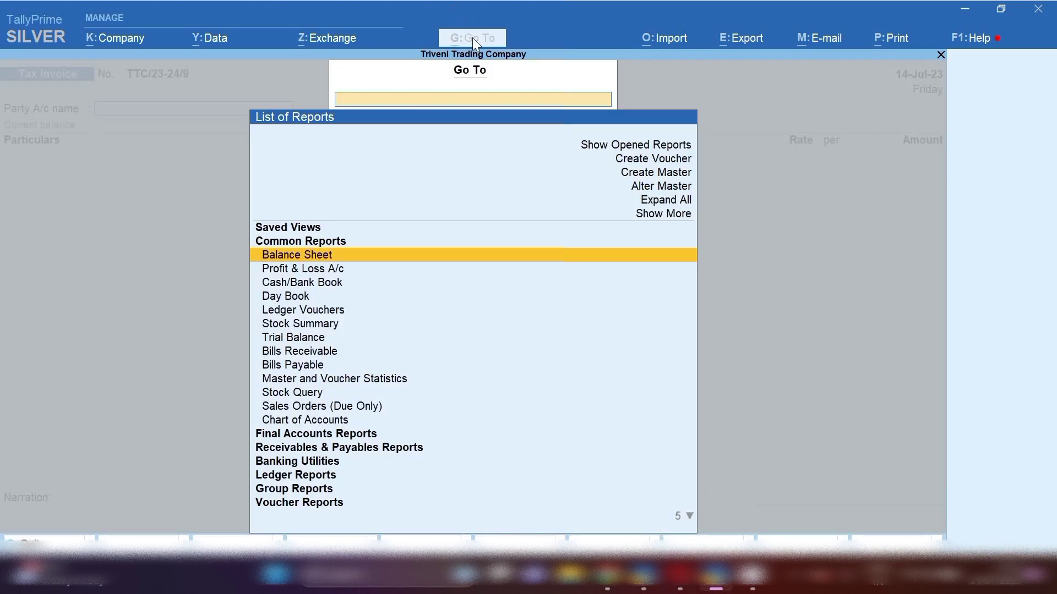
key("Down")
key("Down")
key("Down")
key("Down")
key("Down")
key("Down")
key("Down")
key("Down")
key("Down")
key("Down")
key("Down")
key("Down")
key("Down")
key("Down")
key("Down")
key("Down")
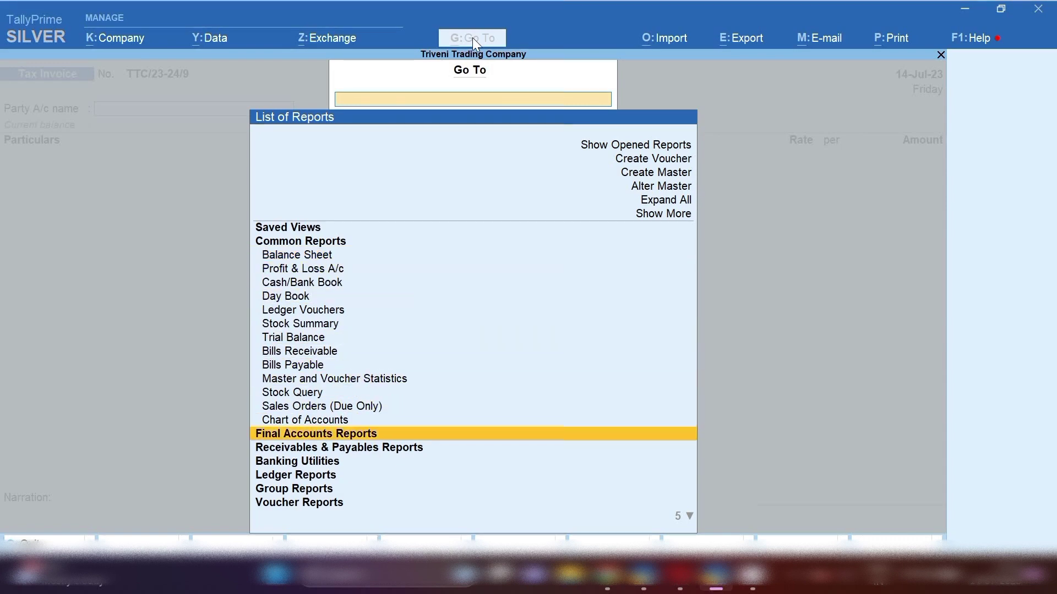
key("Return")
key("Return")
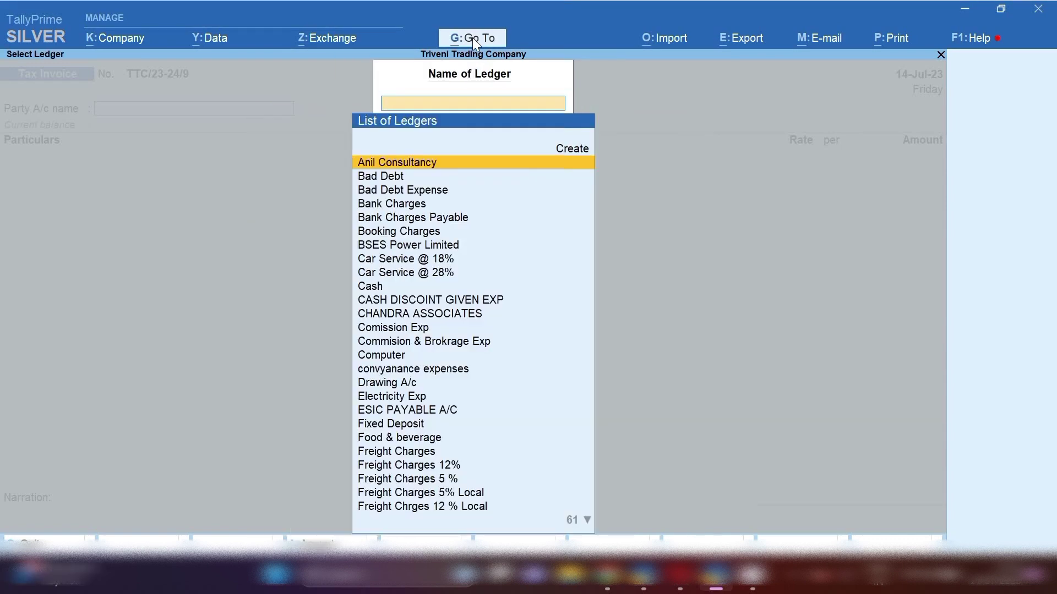
key("Return")
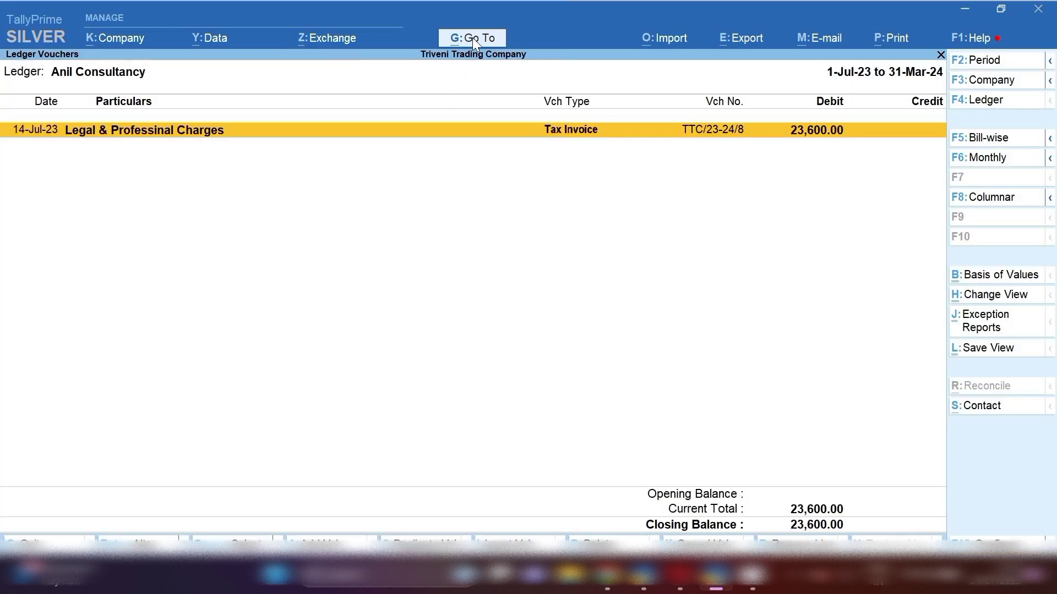
Step: Change the report period to start from 1-4-23, leaving the end date entry empty
key("alt+F2")
type("1-4-23")
key("Return")
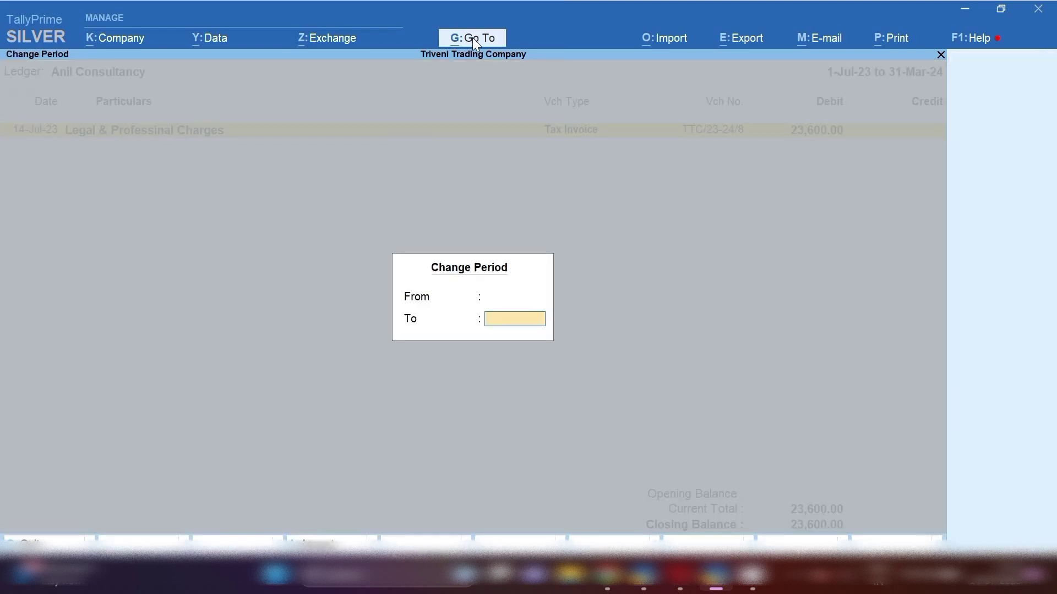
key("Return")
Step: Duplicate the Legal & Professinal Charges tax invoice and set the copy's voucher date to 30.6.23
key("space")
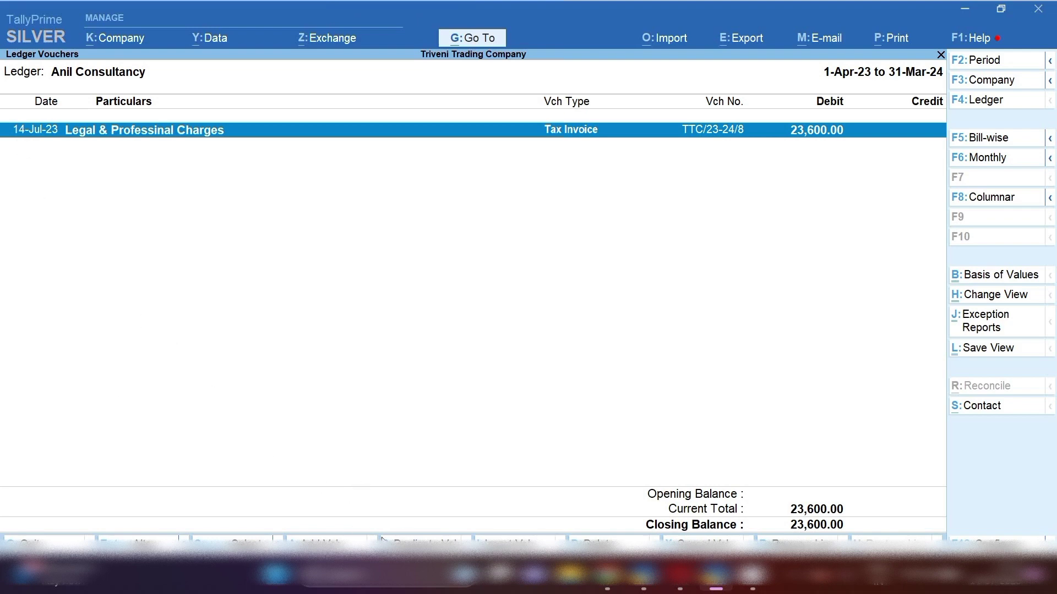
key("alt+2")
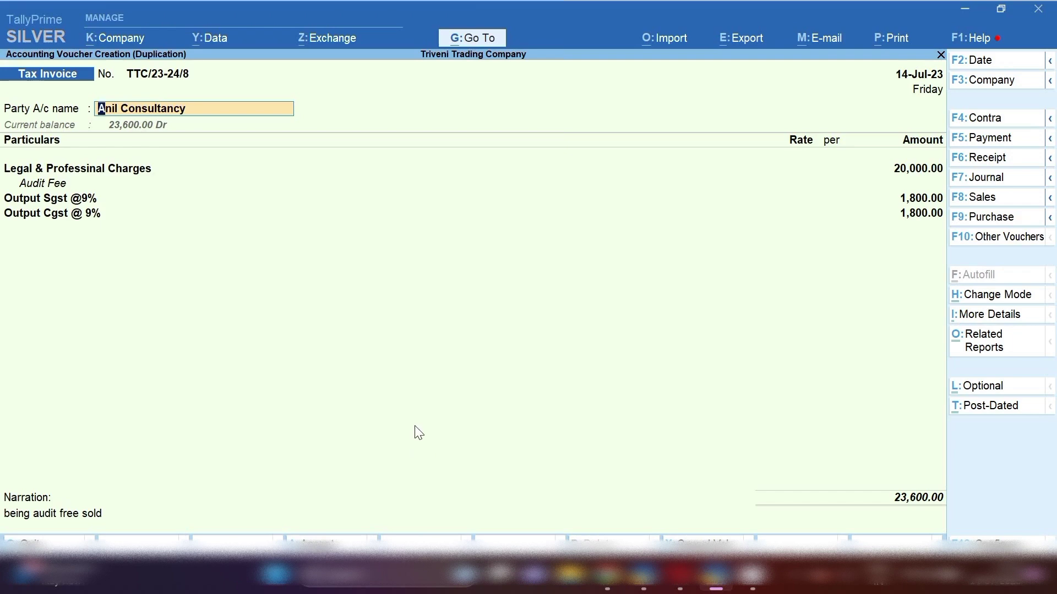
key("F2")
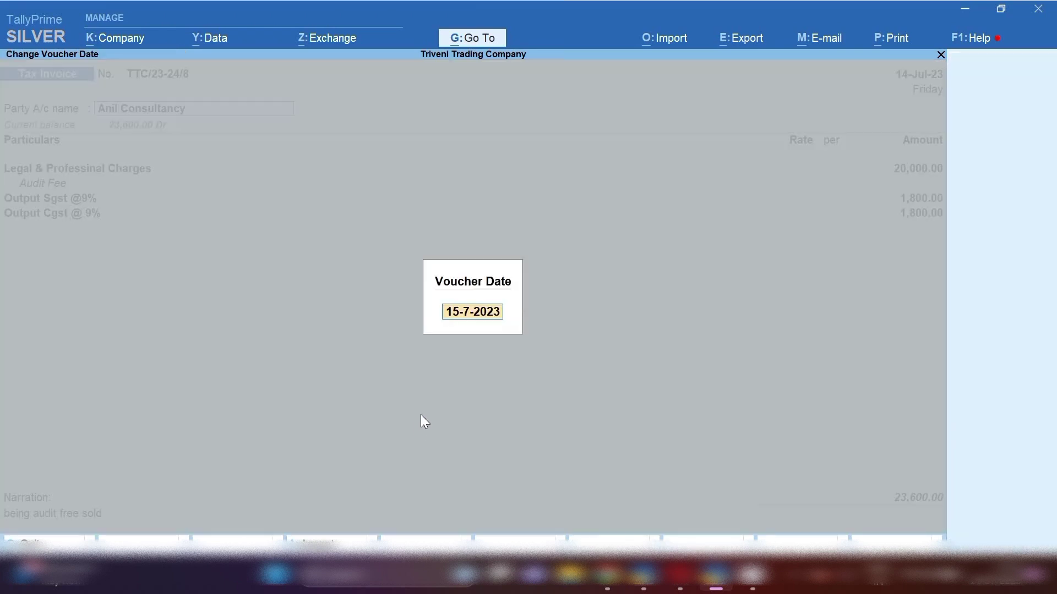
type("30.6.23")
key("Return")
Step: Keep Anil Consultancy as the duplicate's party account and accept its dispatch and party details without changes
key("Return")
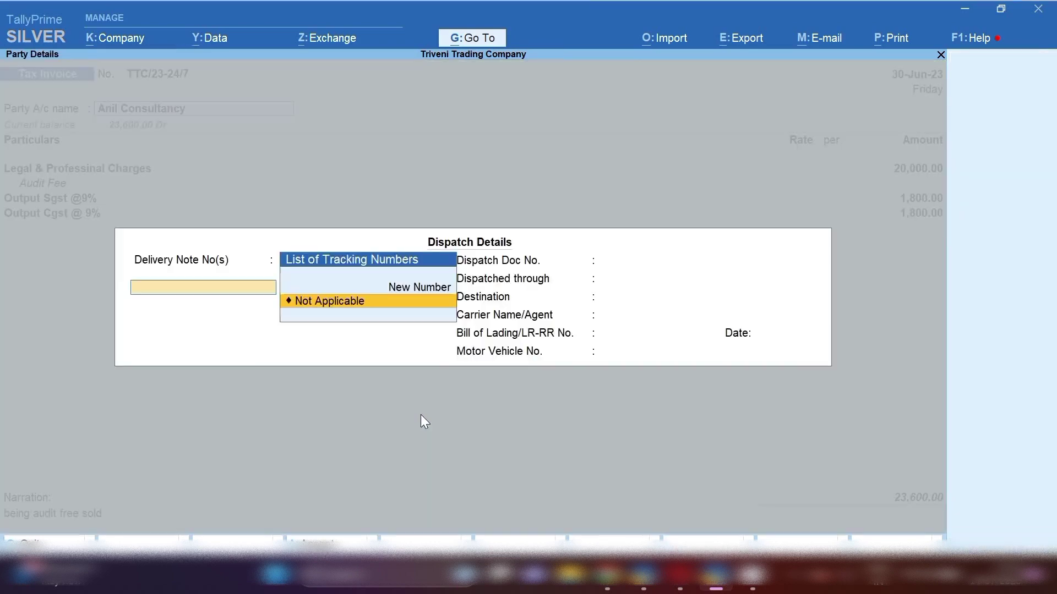
key("Return")
key("Return")
key("Return")
key("Return")
key("Return")
key("Return")
key("Return")
key("Return")
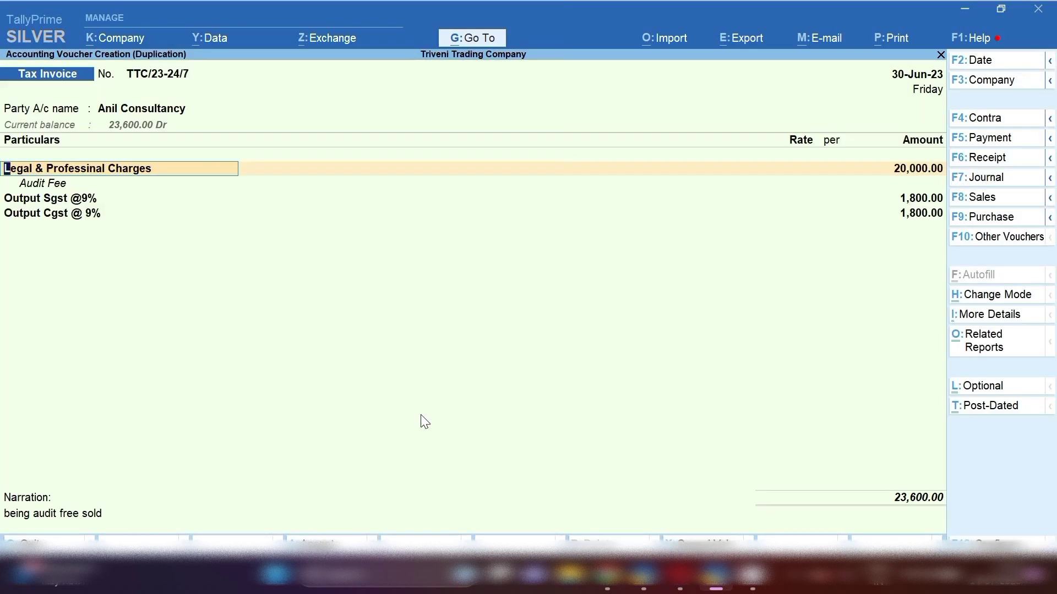
Step: Keep the duplicate's charge line, Audit Fee description and amount without changes, and save the tax invoice
key("Return")
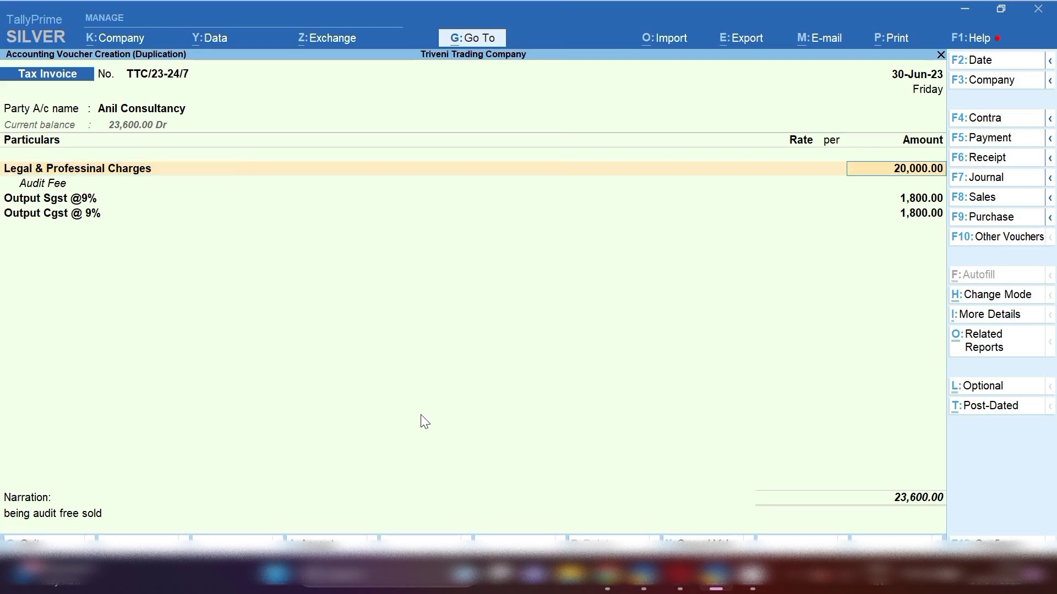
key("Return")
key("Return")
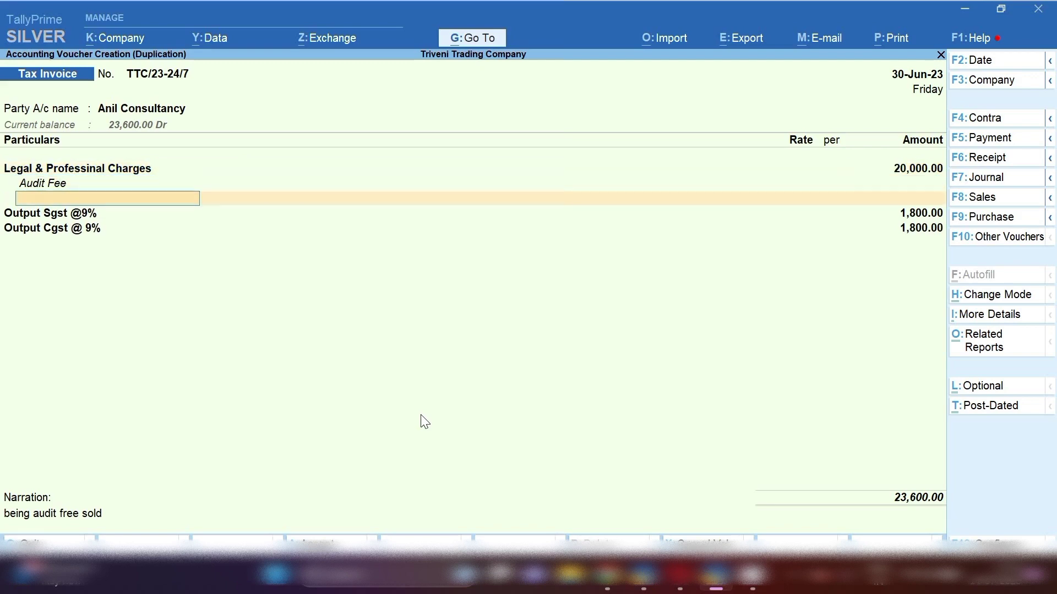
key("Return")
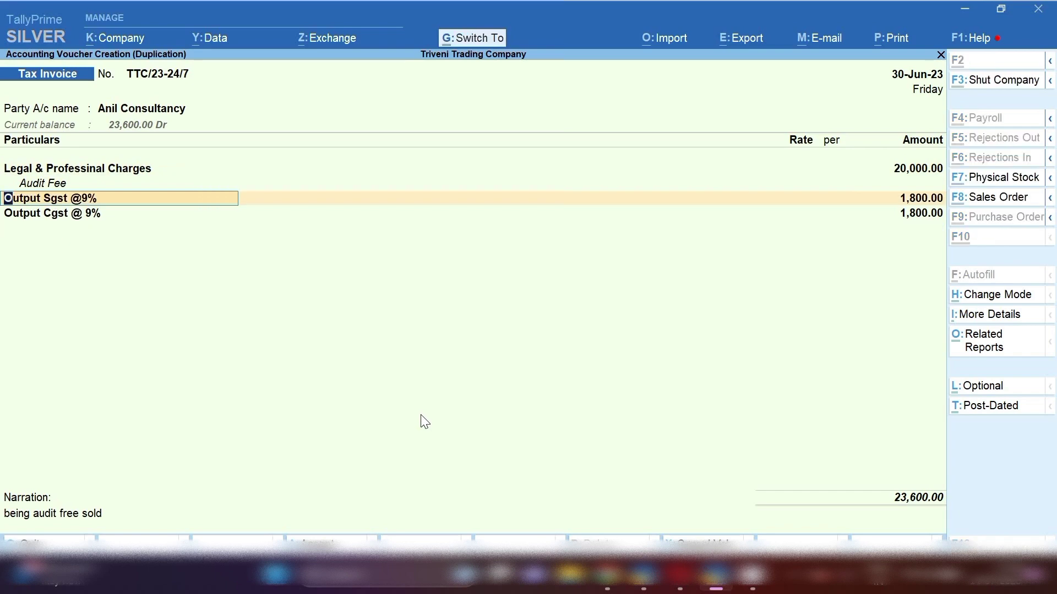
key("ctrl+a")
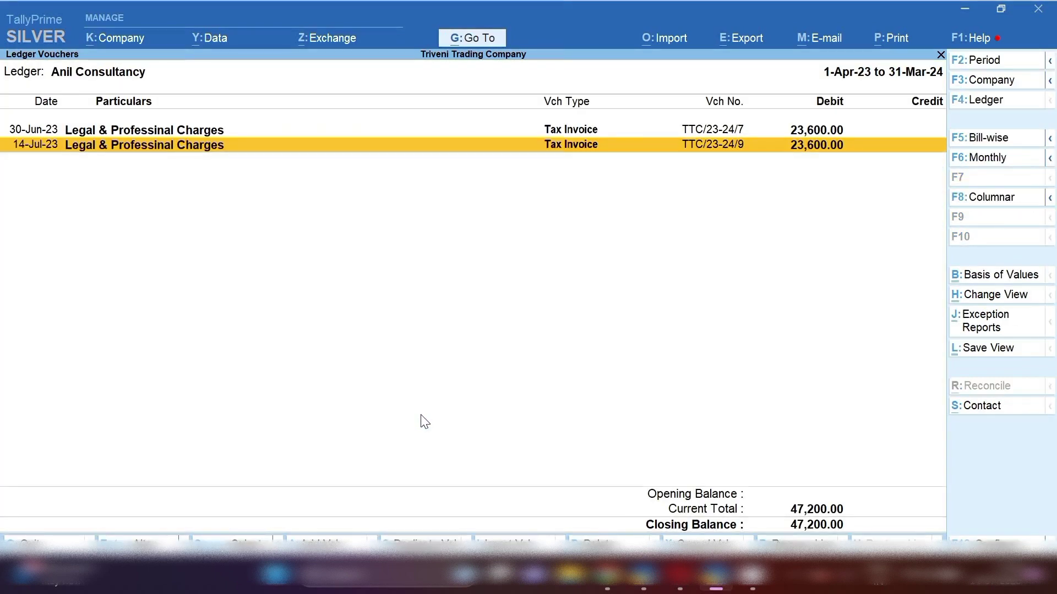
Step: Add a receipt voucher dated 30-Jun-23 from the ledger report and credit Anil Consultancy with 23600
key("Up")
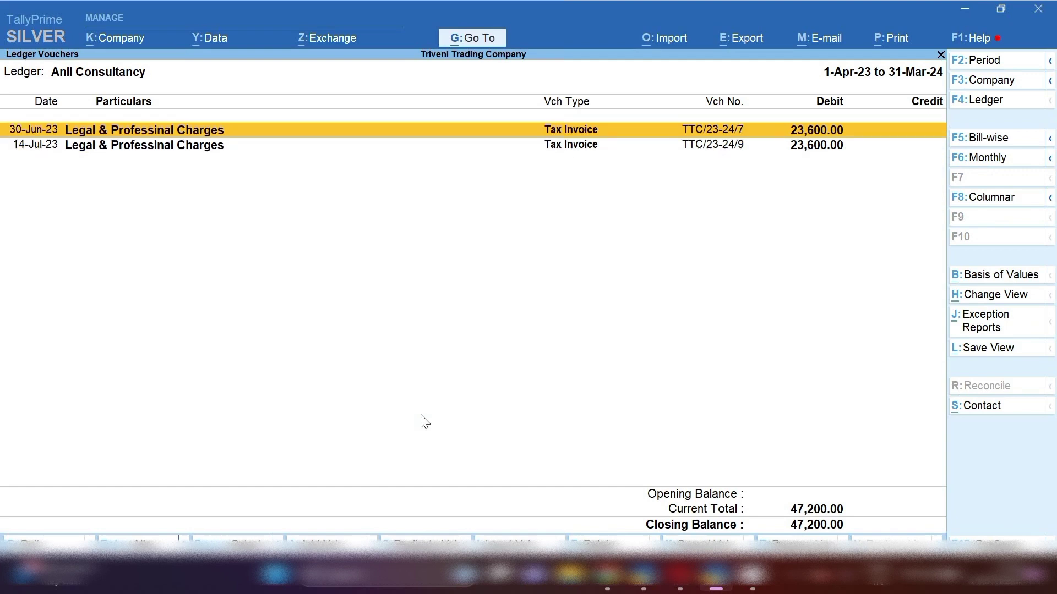
key("Down")
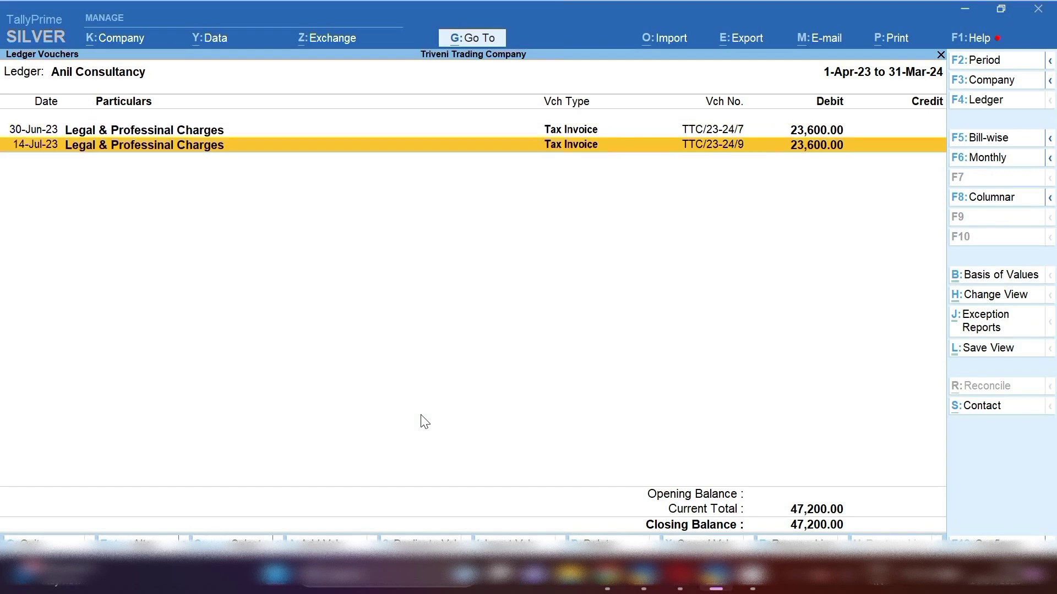
key("Up")
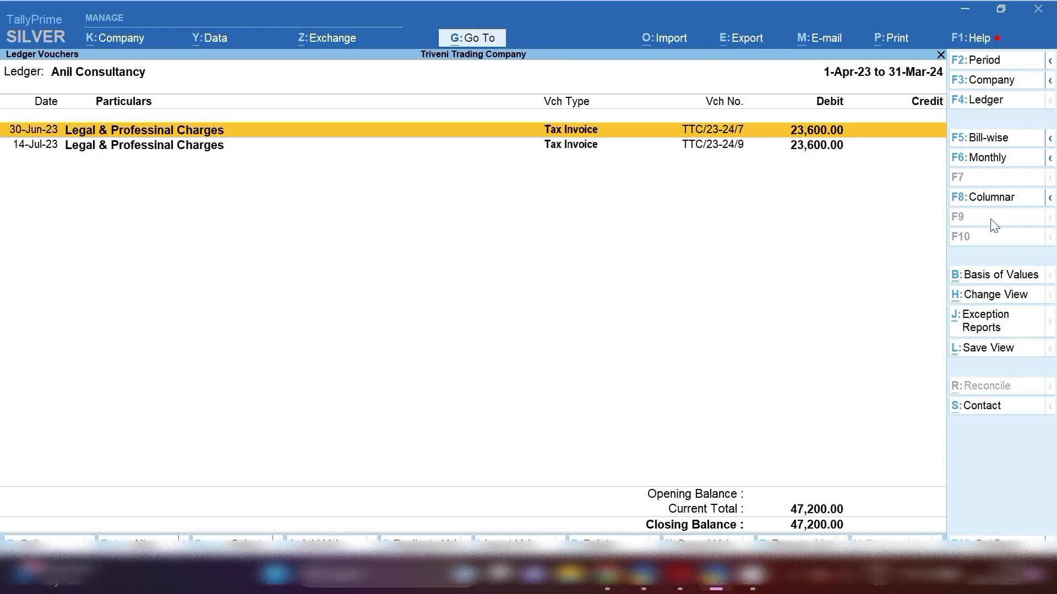
key("alt")
key("alt+a")
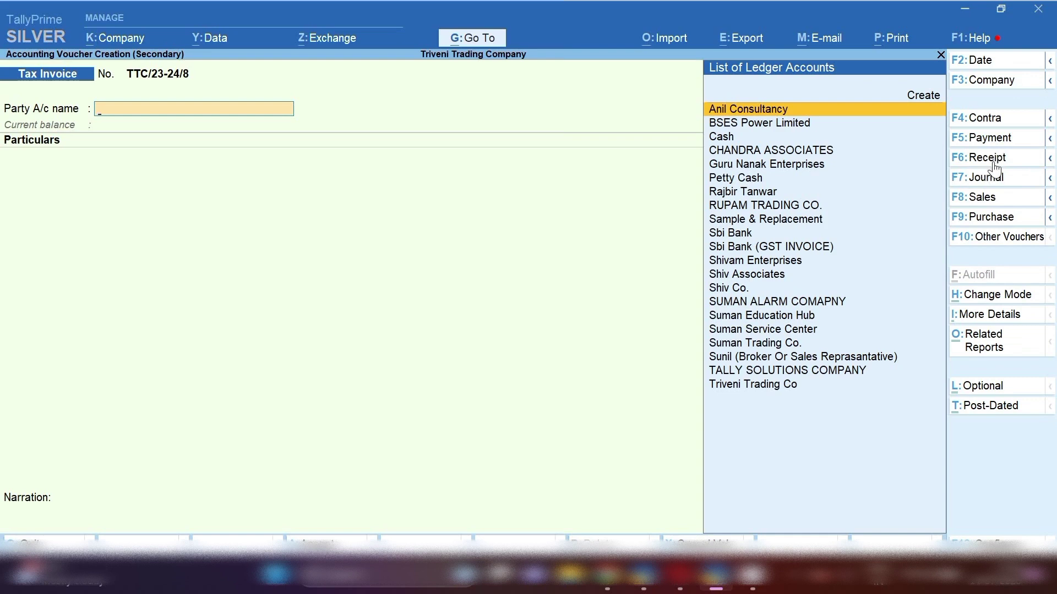
left_click(995, 161)
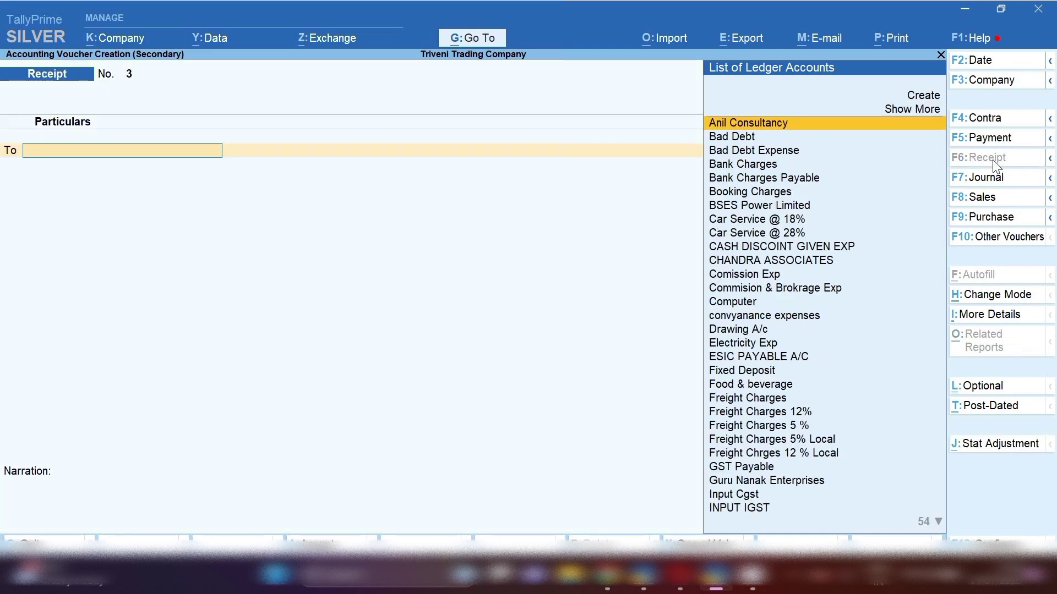
type("Ani")
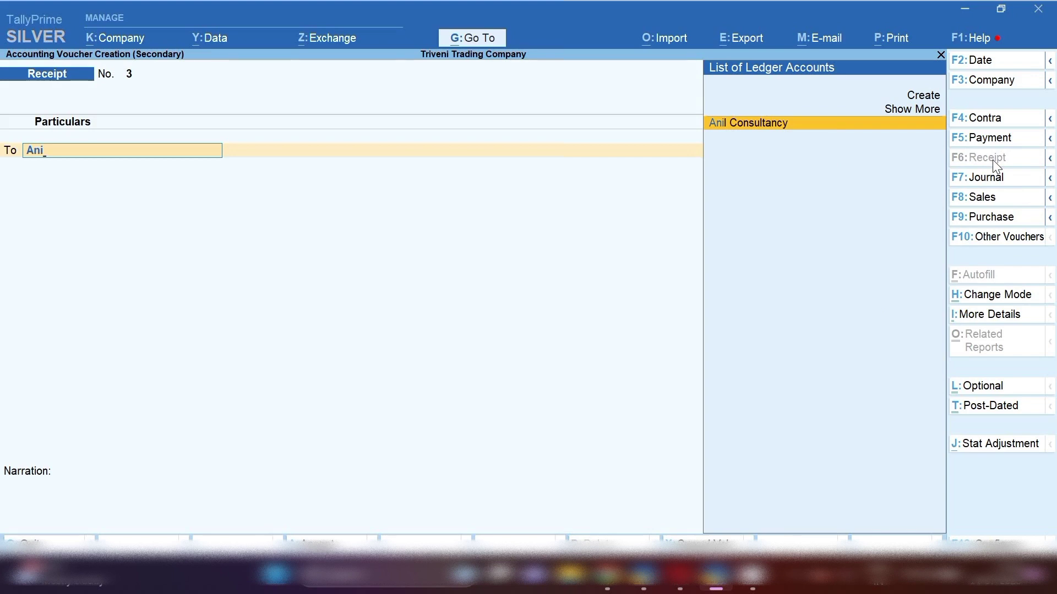
key("Return")
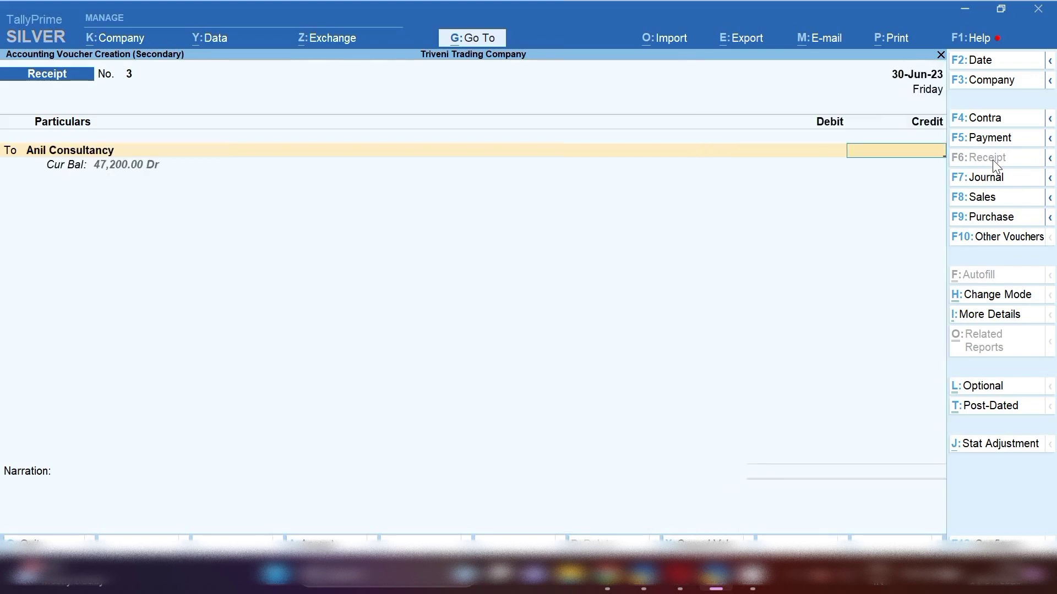
type("23600")
key("Return")
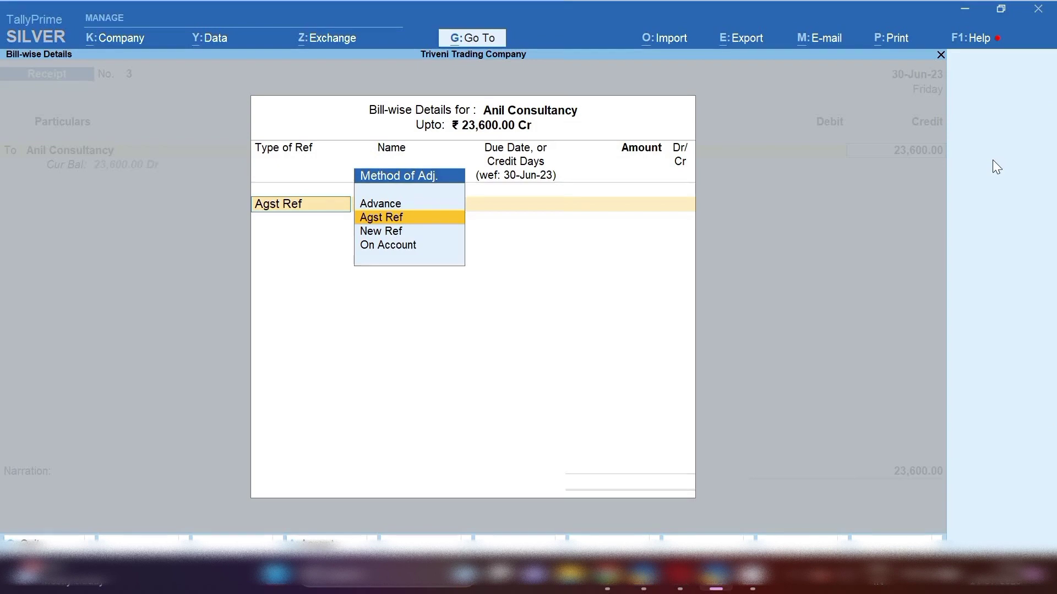
Step: Allocate the full receipt amount as Agst Ref to Anil Consultancy's 30-Jun-23 tax invoice
key("Return")
key("Return")
key("Return")
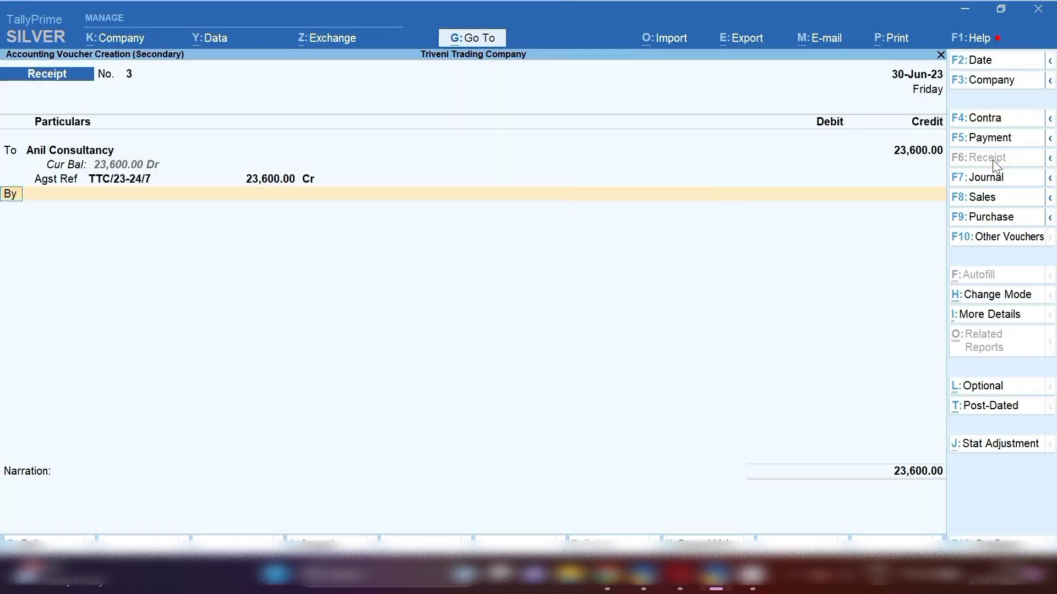
Step: Debit Sbi Bank with 23,600.00, leave the narration empty, and save the receipt voucher
type("Sbi")
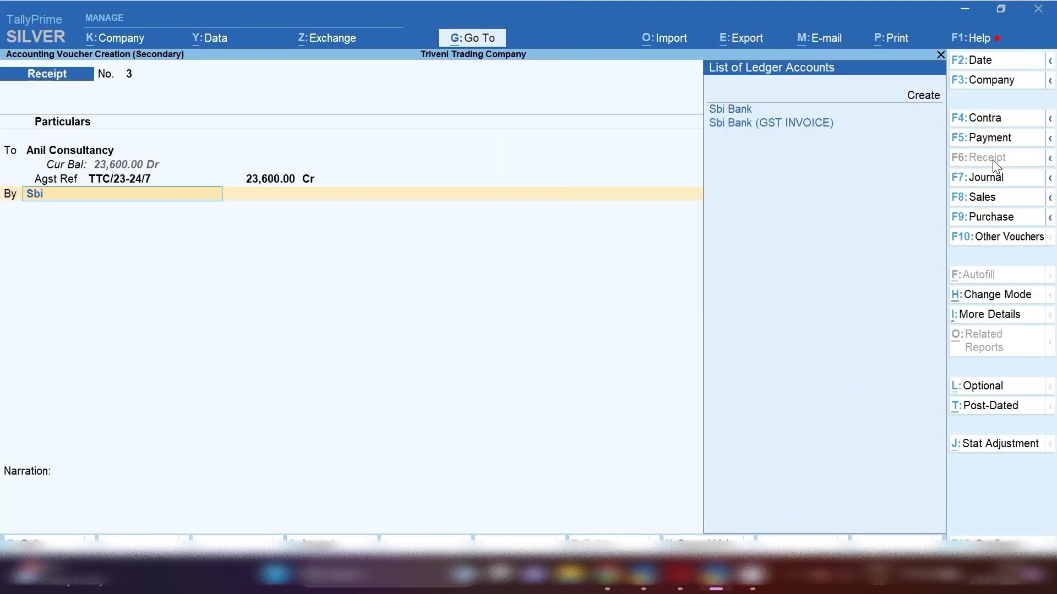
key("Return")
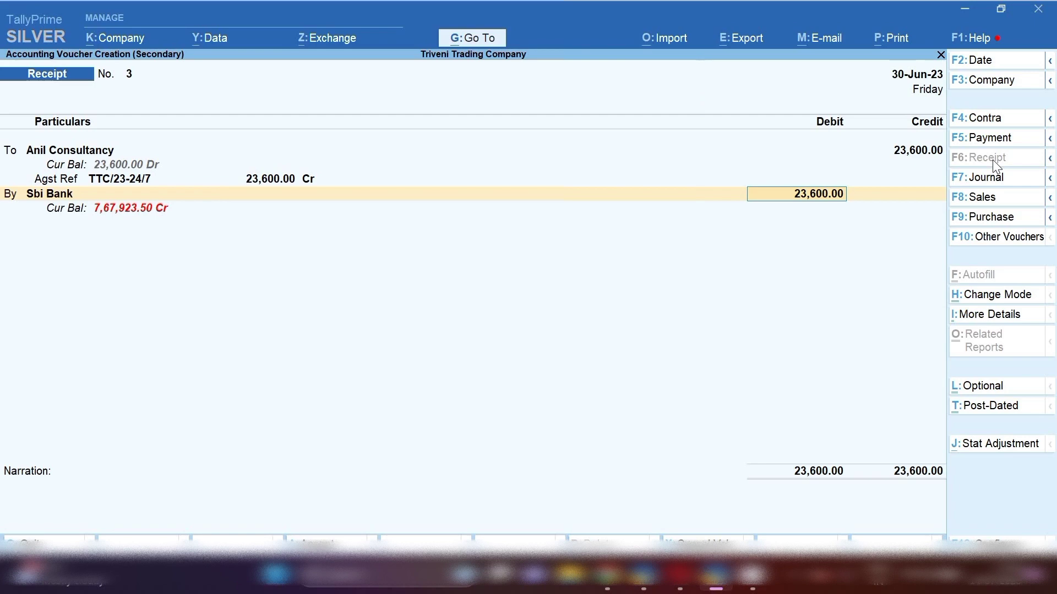
key("Return")
key("Return")
key("Return")
key("Return")
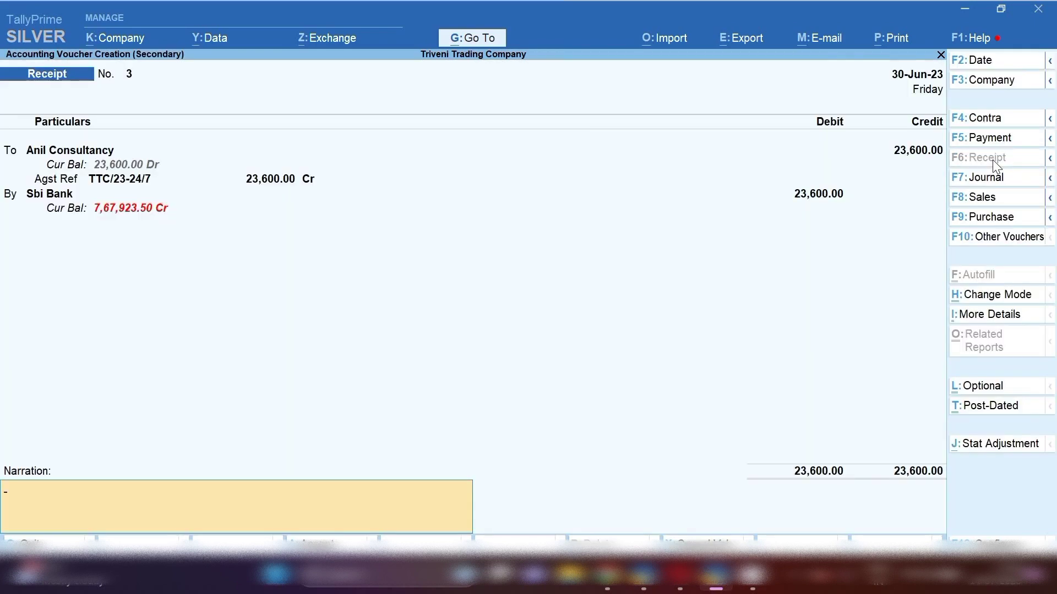
key("Return")
key("Return")
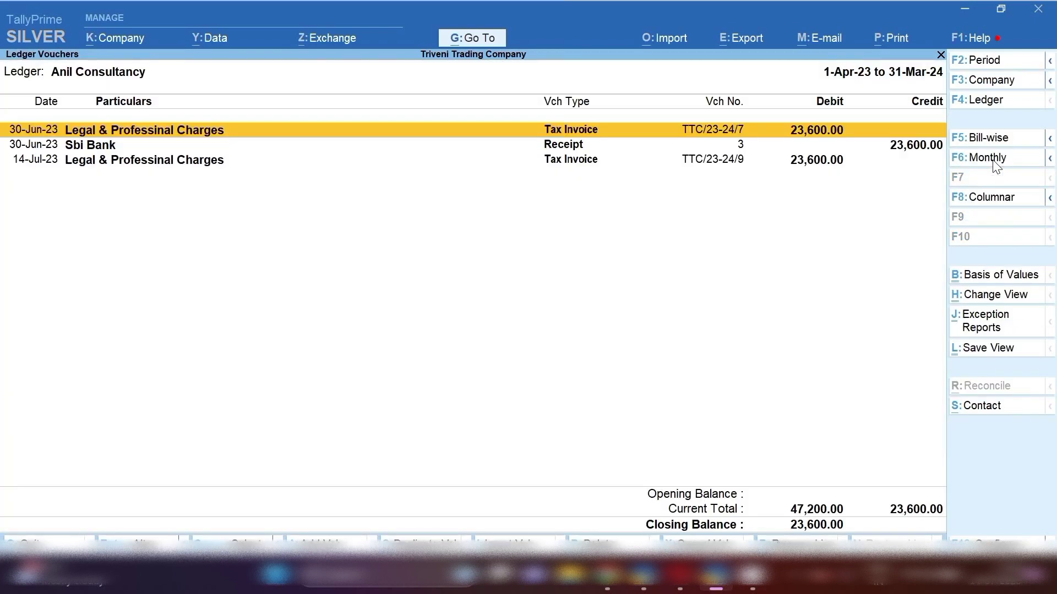
Step: Select the 30-Jun-23 tax invoice and the Sbi Bank receipt in Anil Consultancy's ledger report
key("Down")
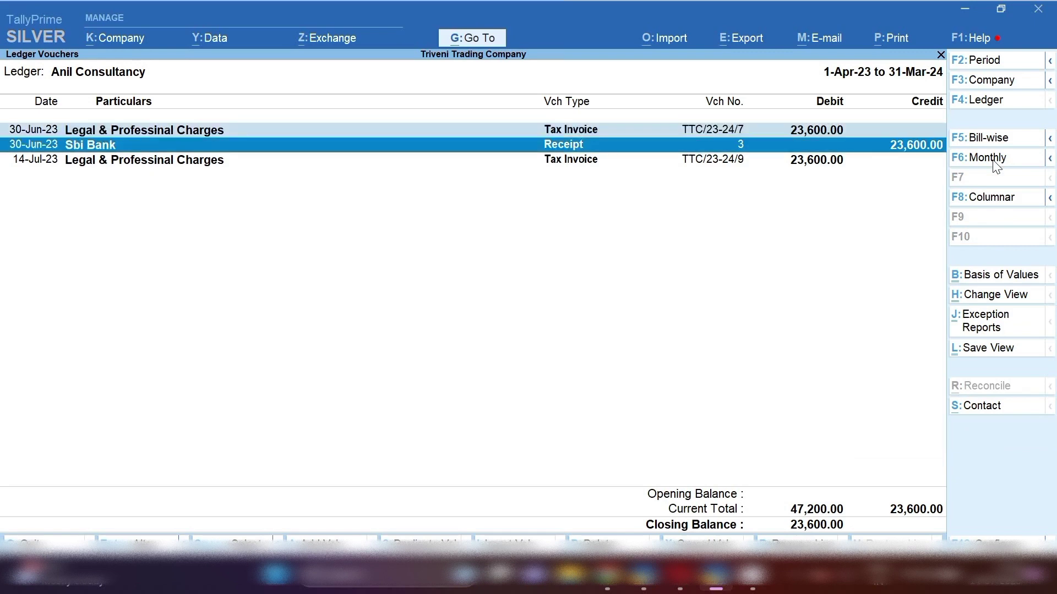
key("Up")
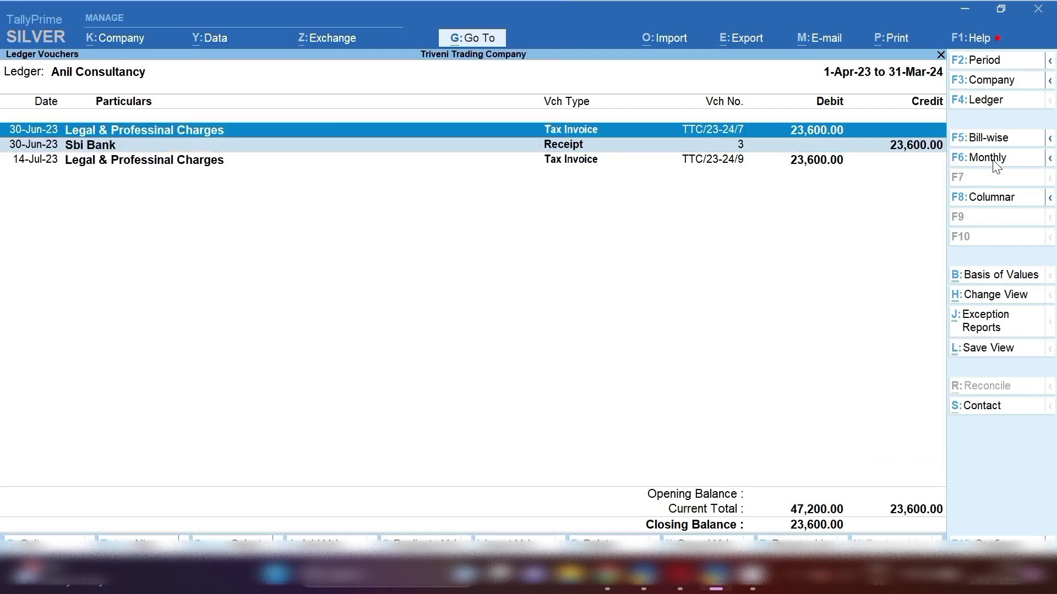
key("Down")
key("Down")
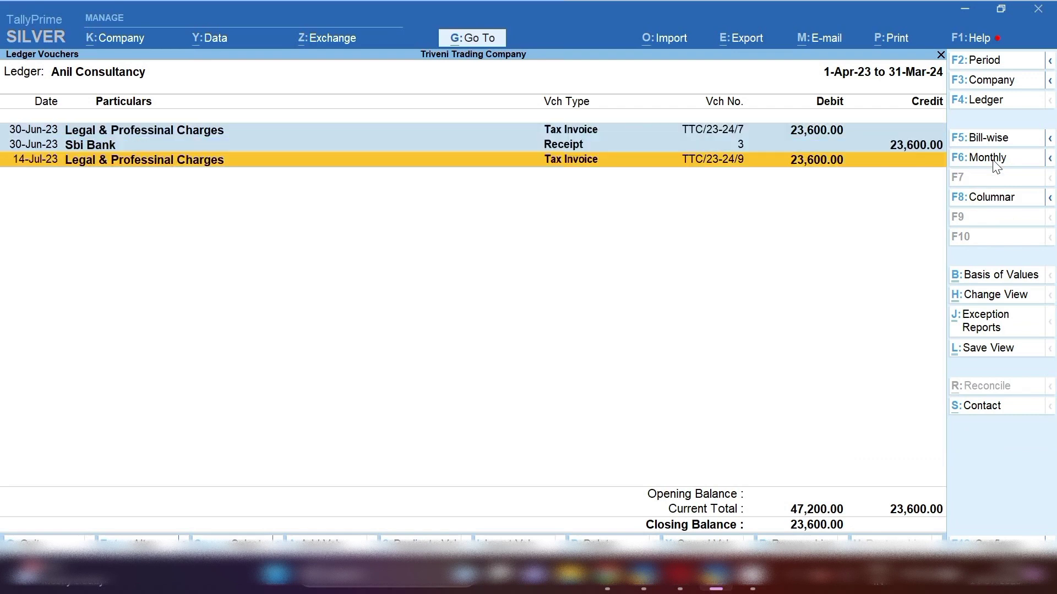